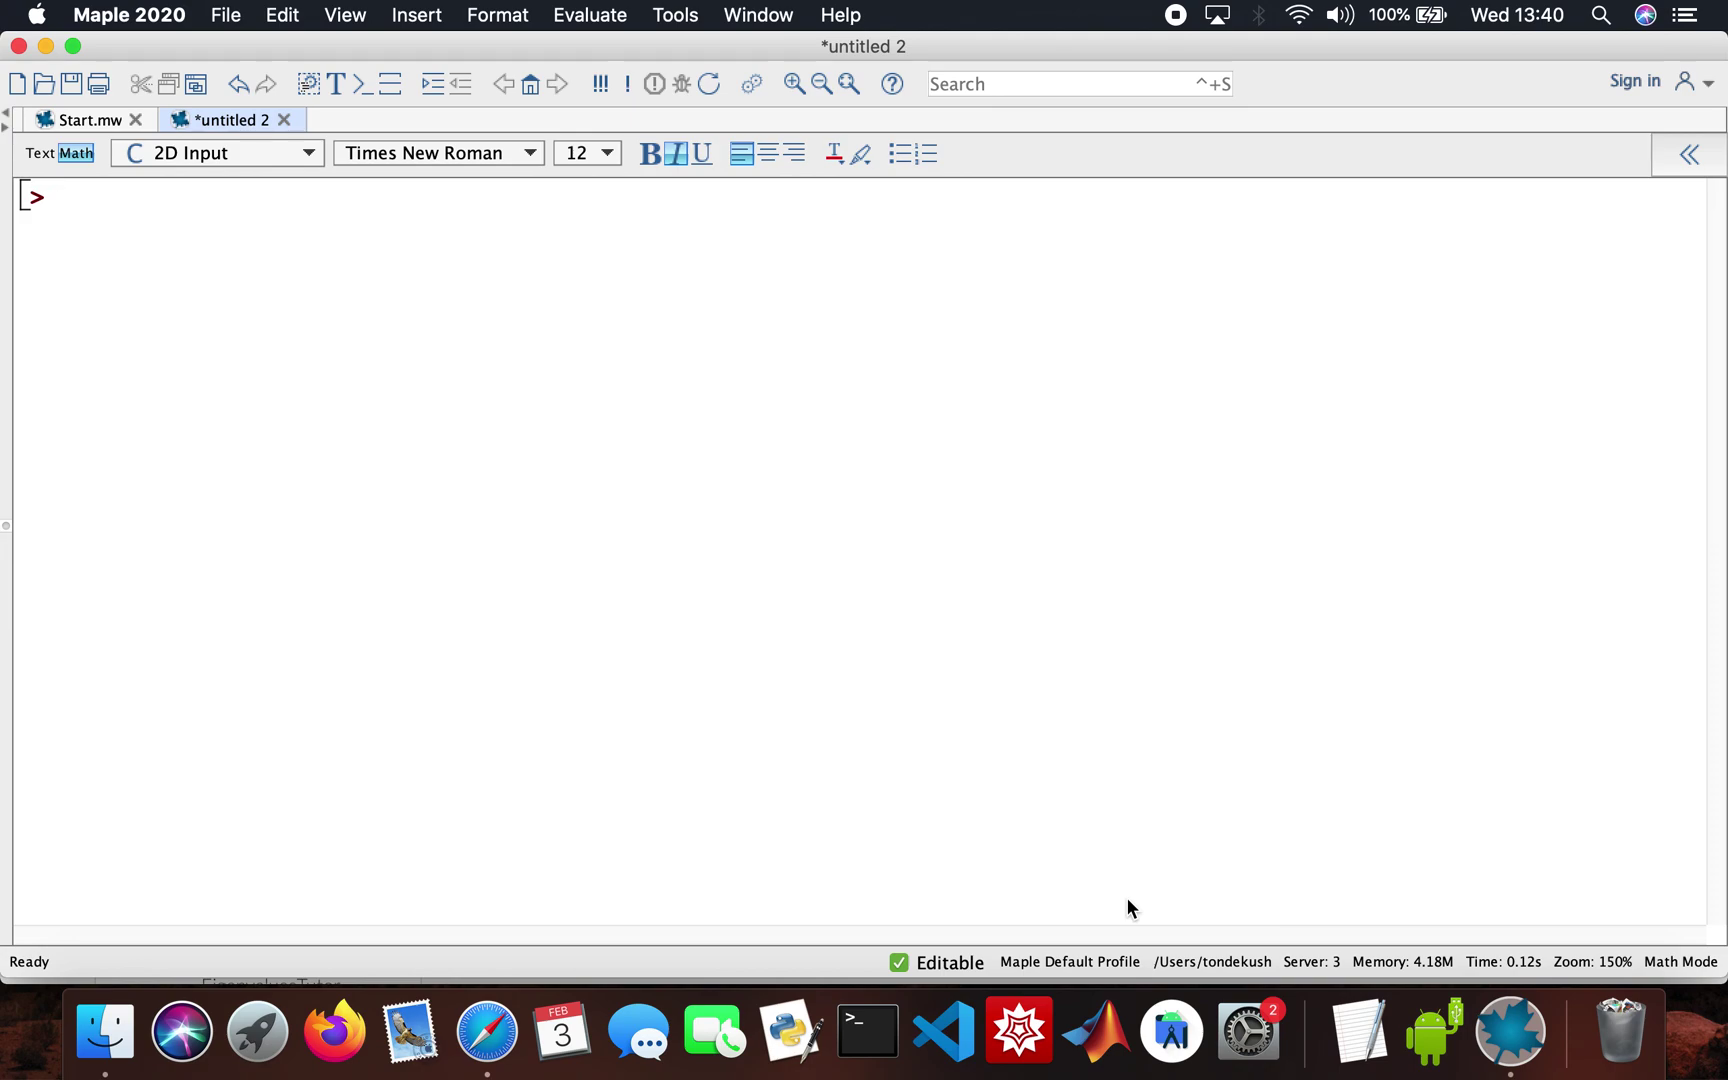
Load with(Student:-LinearAlgebra), ending it with a colon so the command list is hidden.
text(with(Stud)
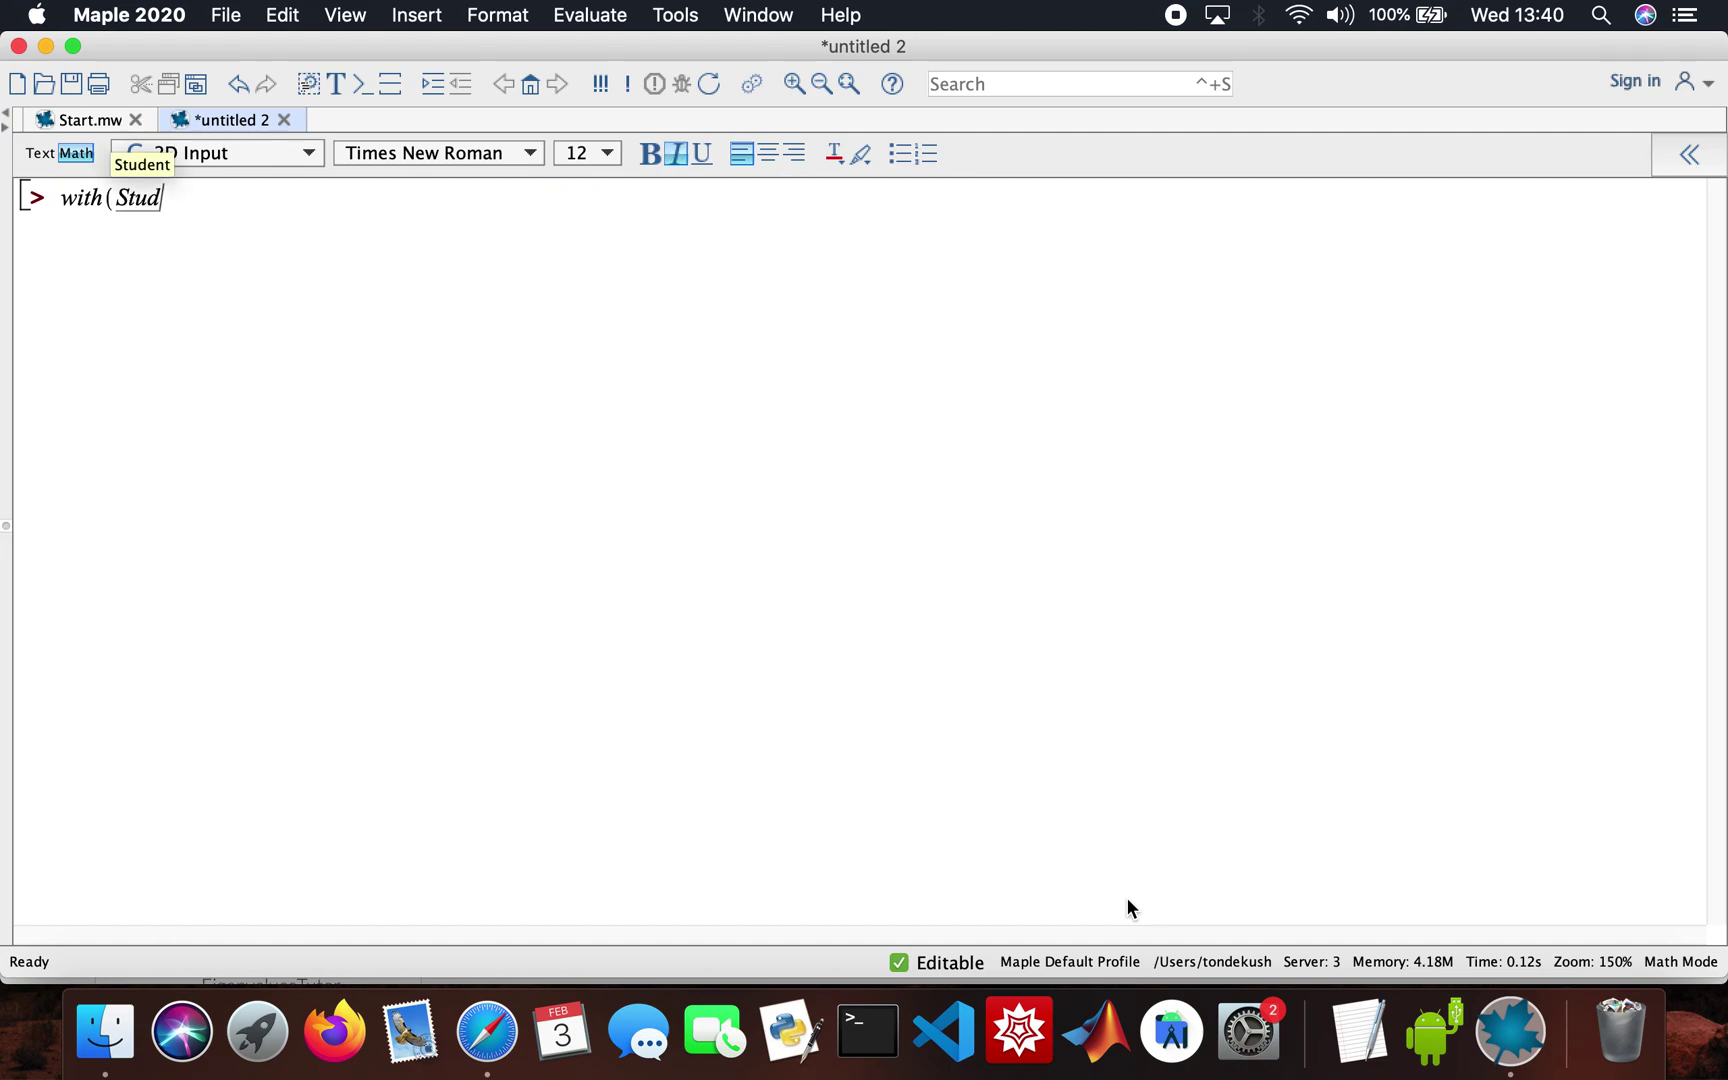
text(ent:-)
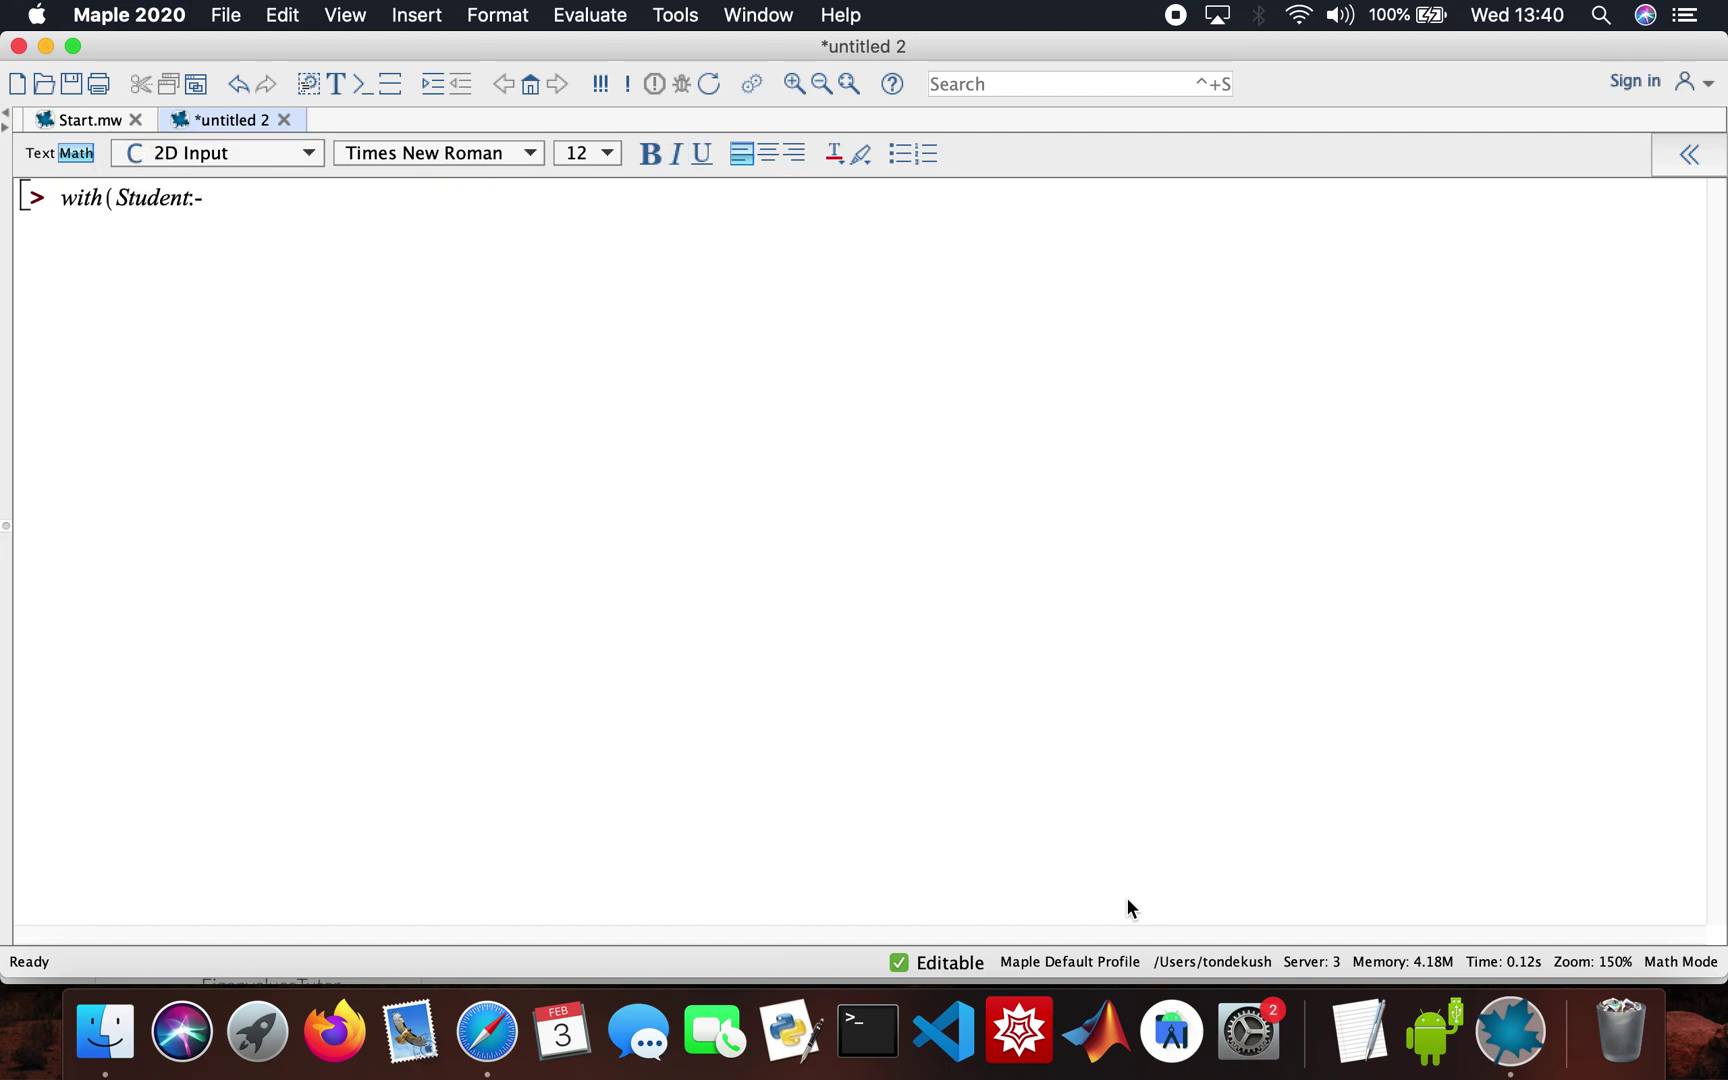
text(LinearAlgebra))
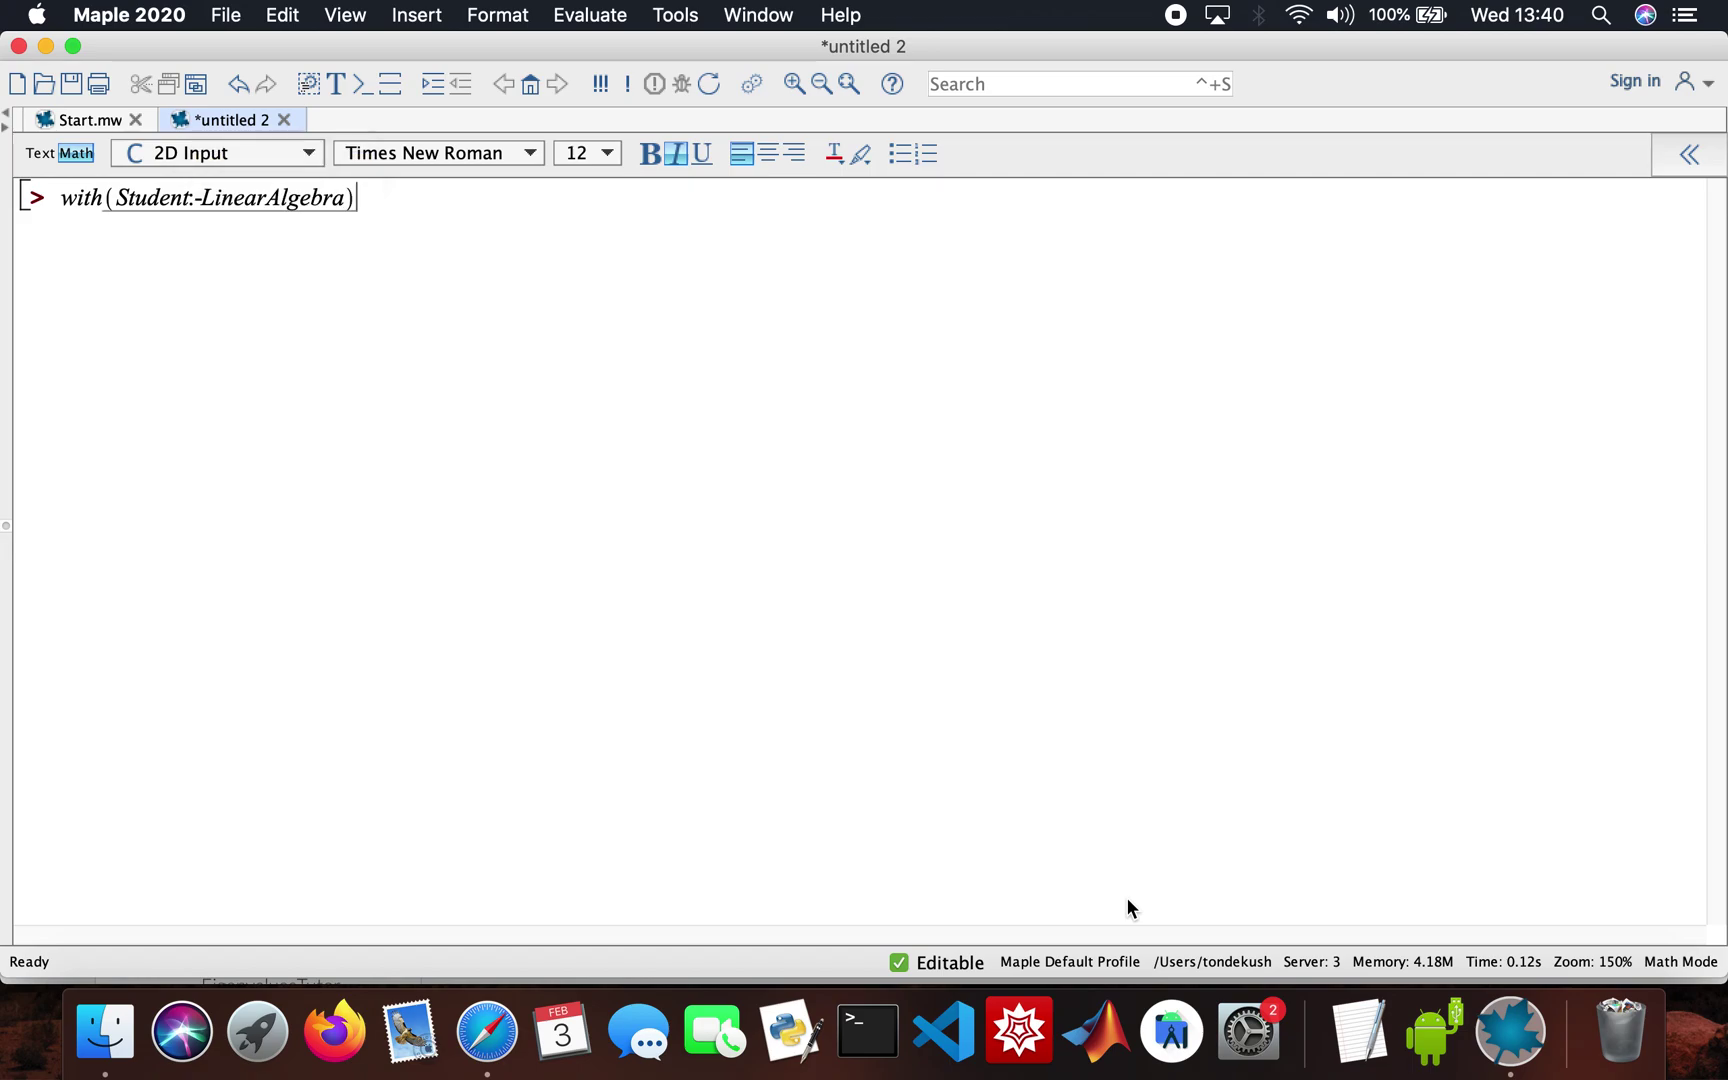
key(Return)
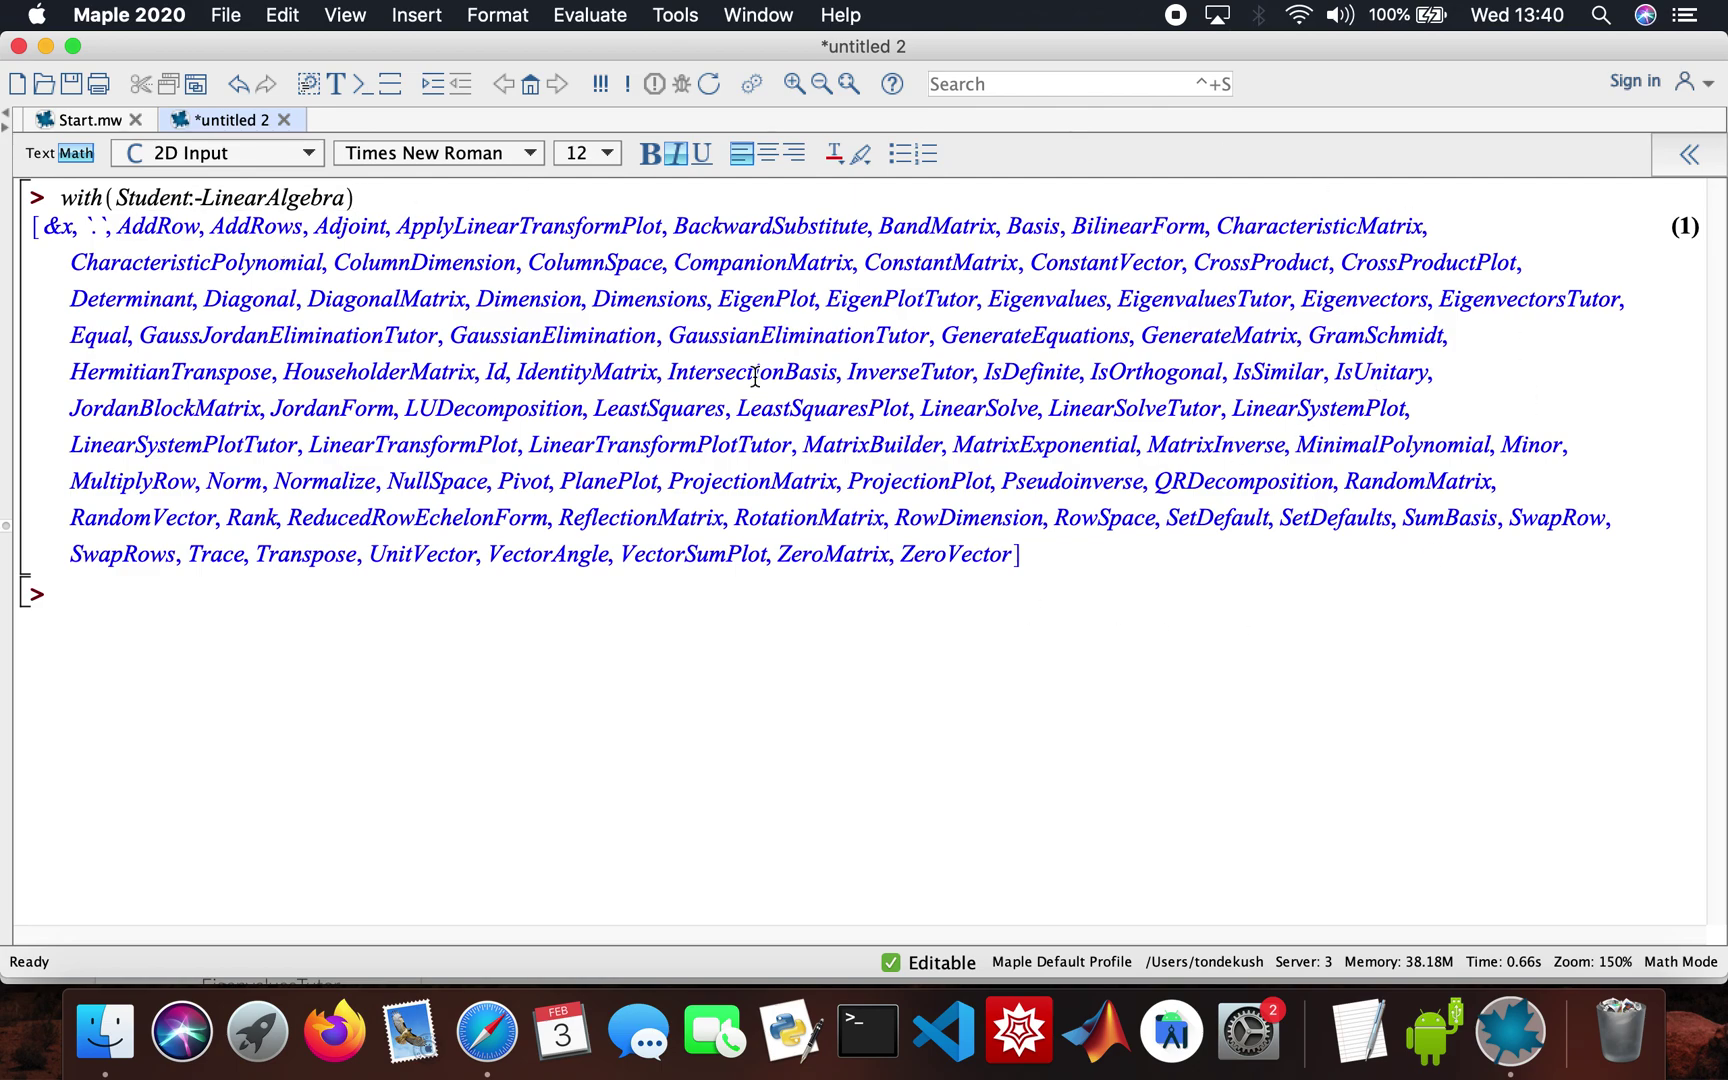
key(Up)
text(:)
key(Return)
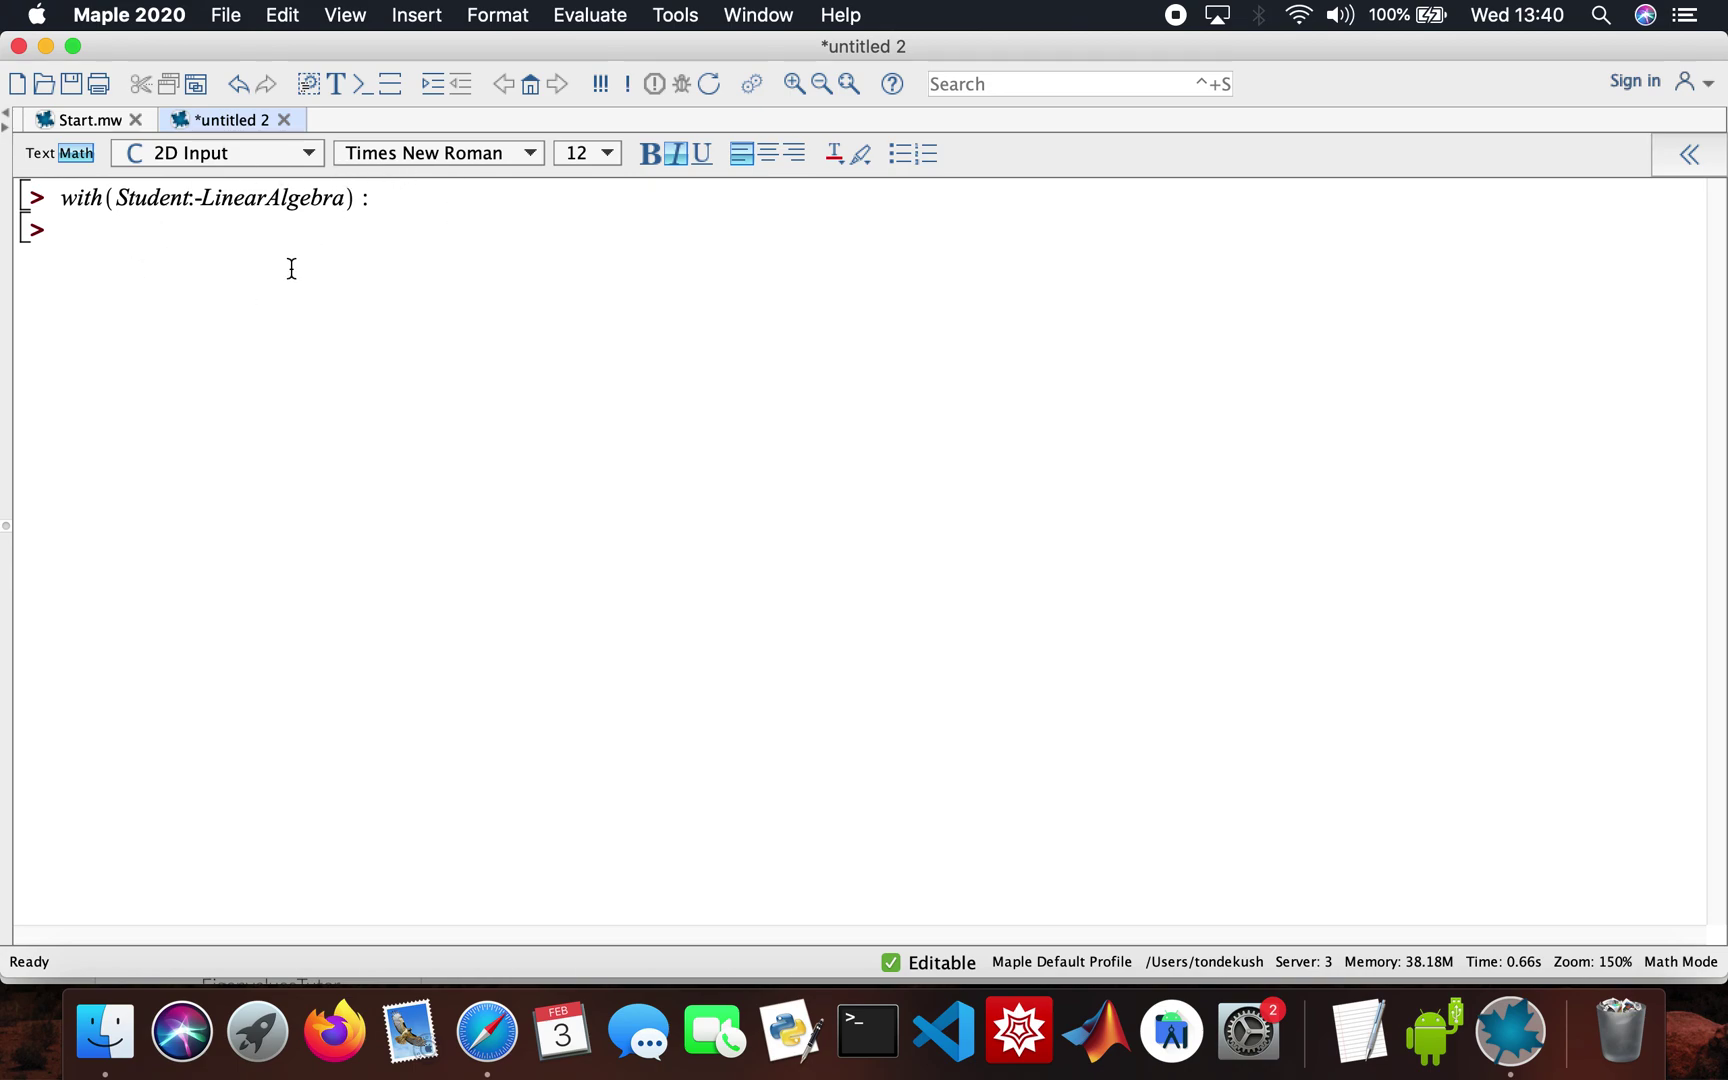
Define A := Matrix([[1,0,-1,2],[2,-1,0,0],[3,4,-5,0],[7,1,0,6]]) and display it.
text(A := Matrix([[1, 0, -1, 2], [2, -1, 0, 0], [3, 4, -5, 0], [7, 1, 0, 6]]))
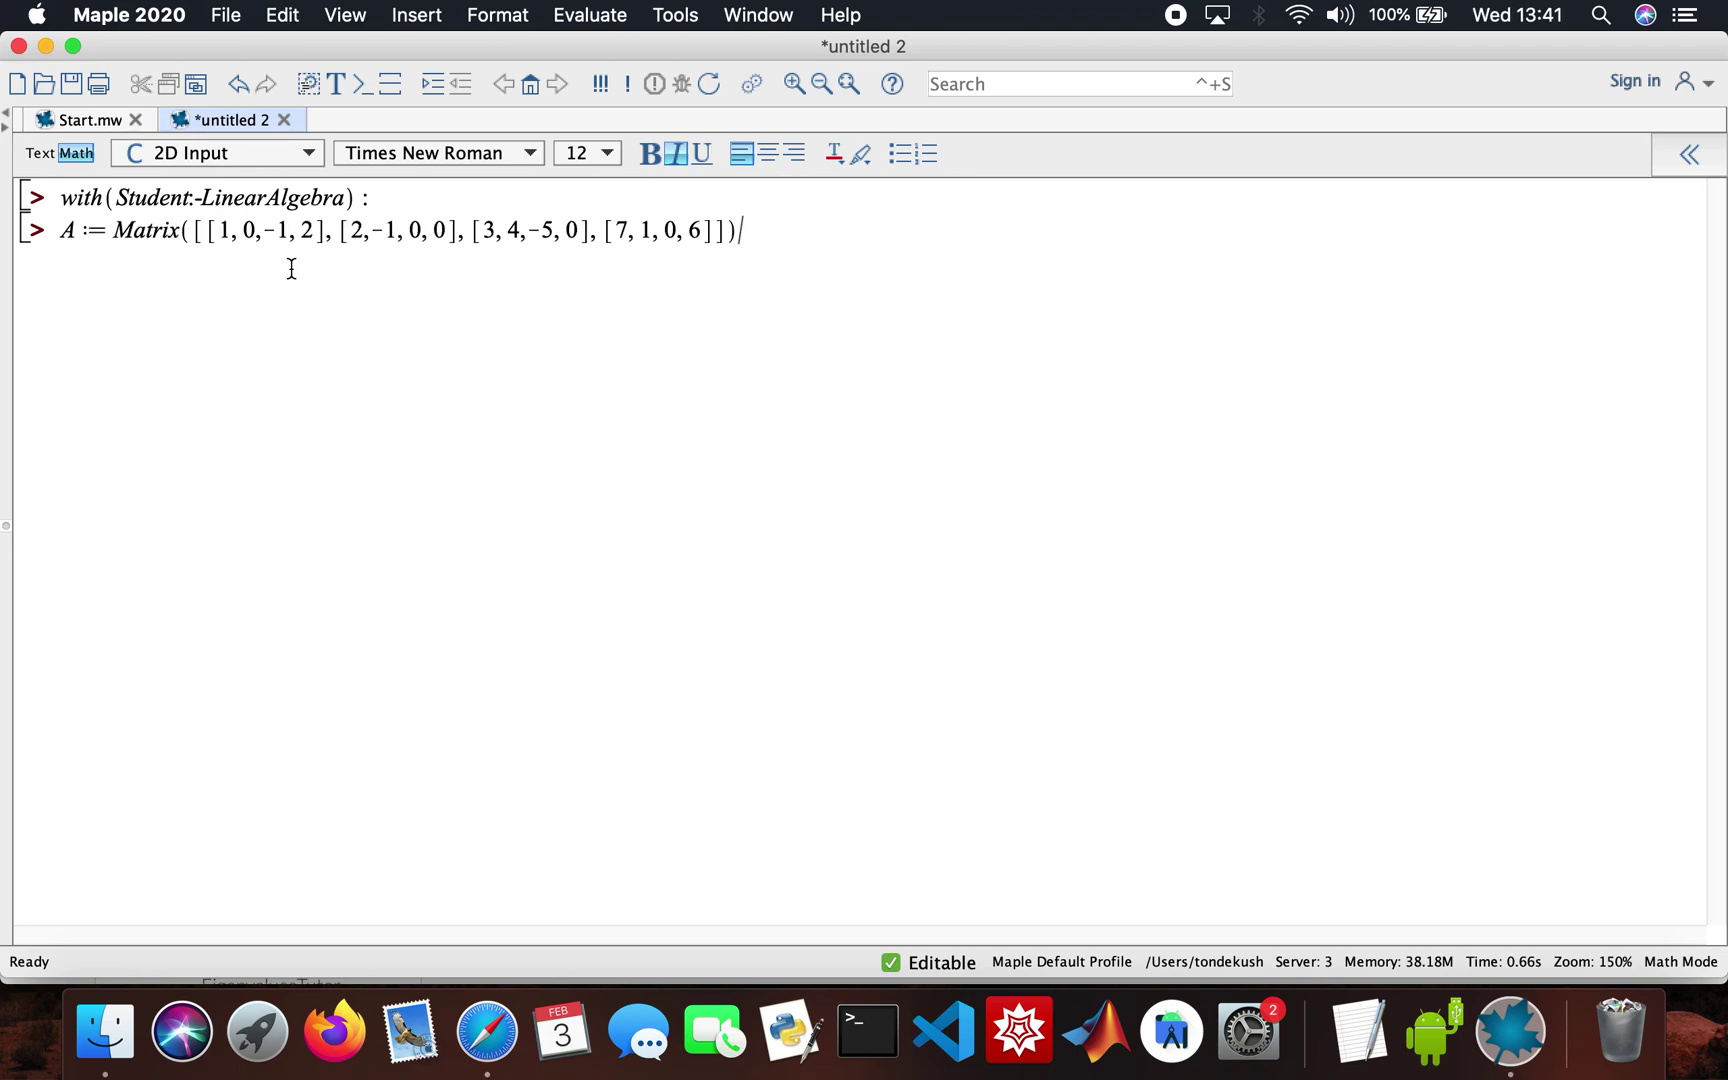
key(Return)
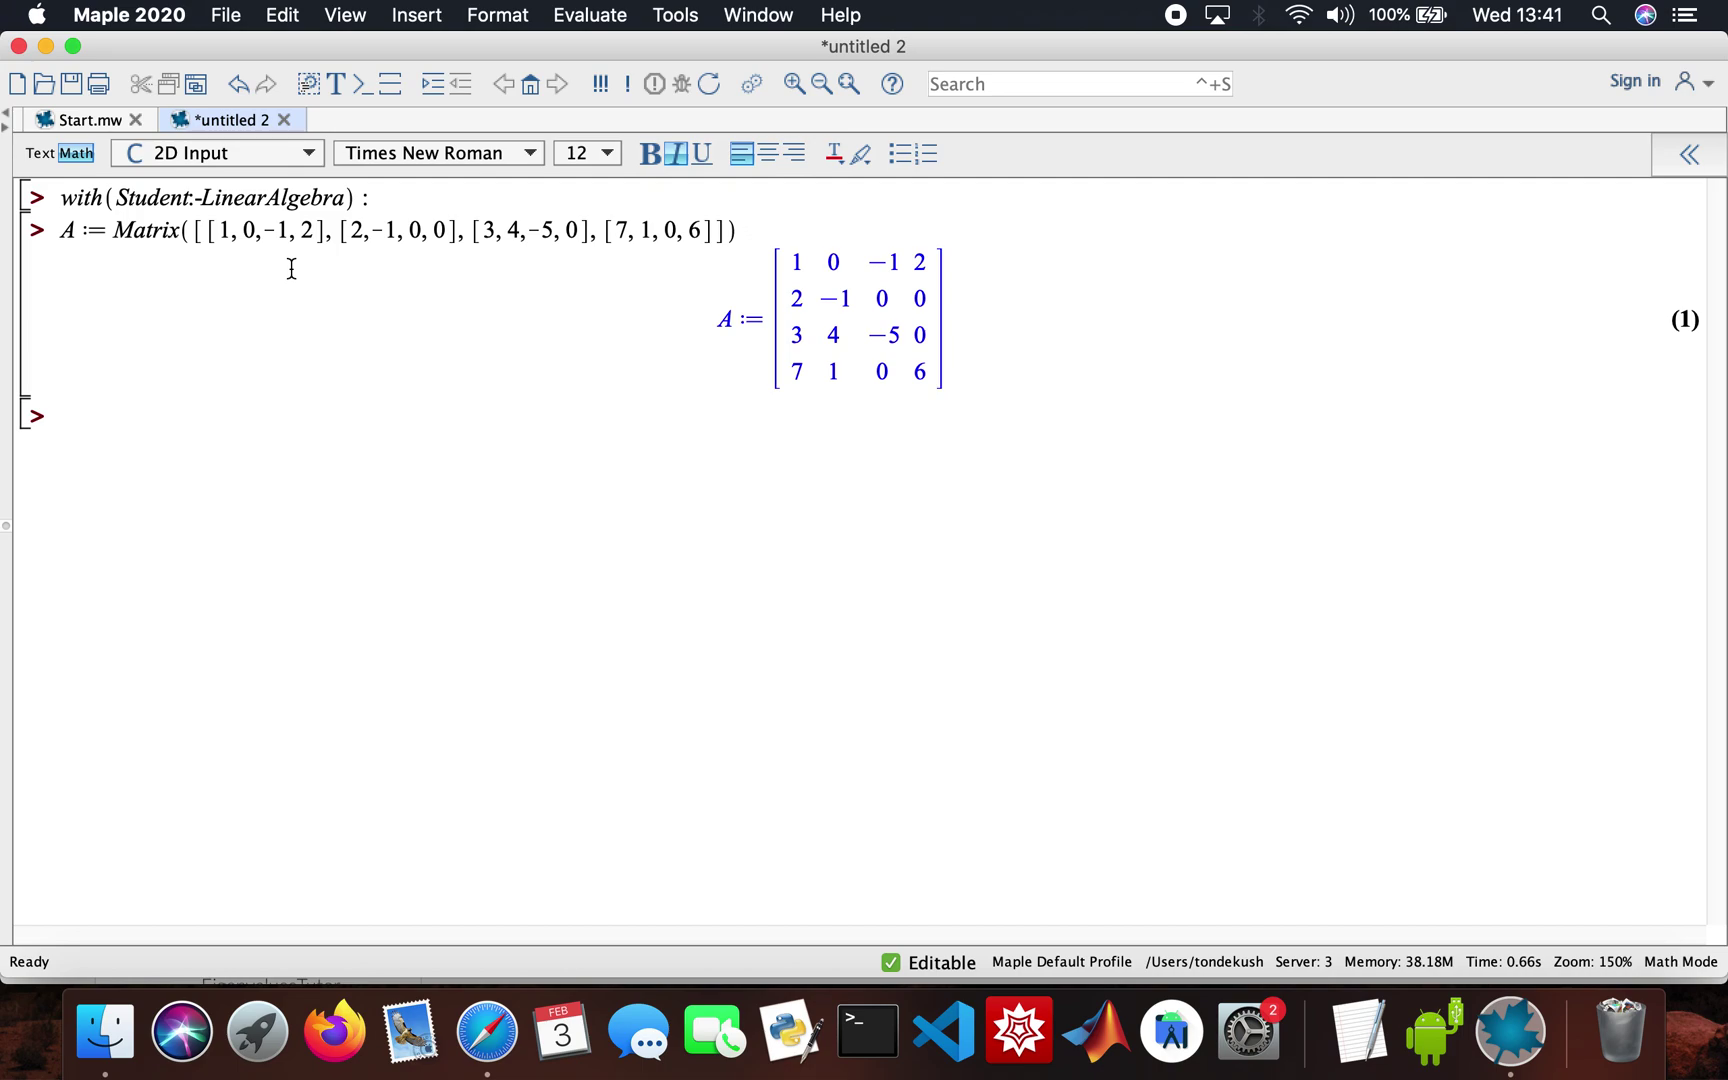
text(Dete)
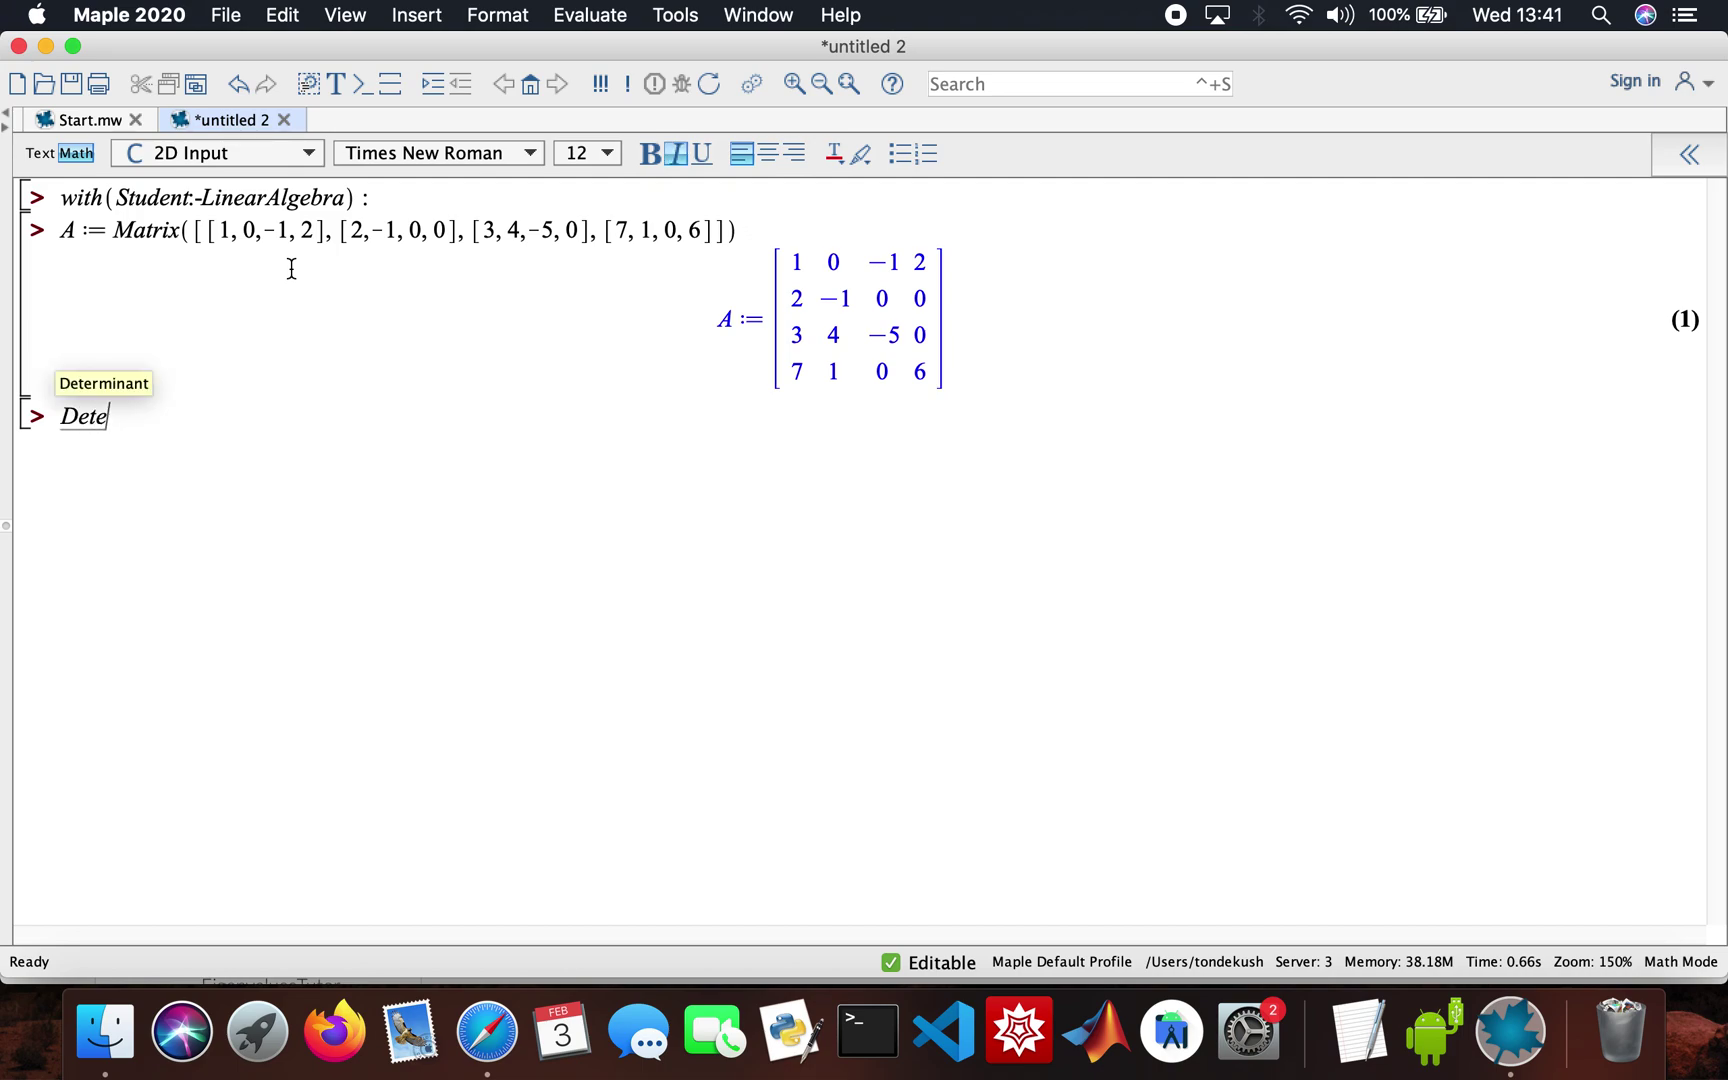
Evaluate Determinant(A), which returns −126.
key(Return)
text((A))
key(Return)
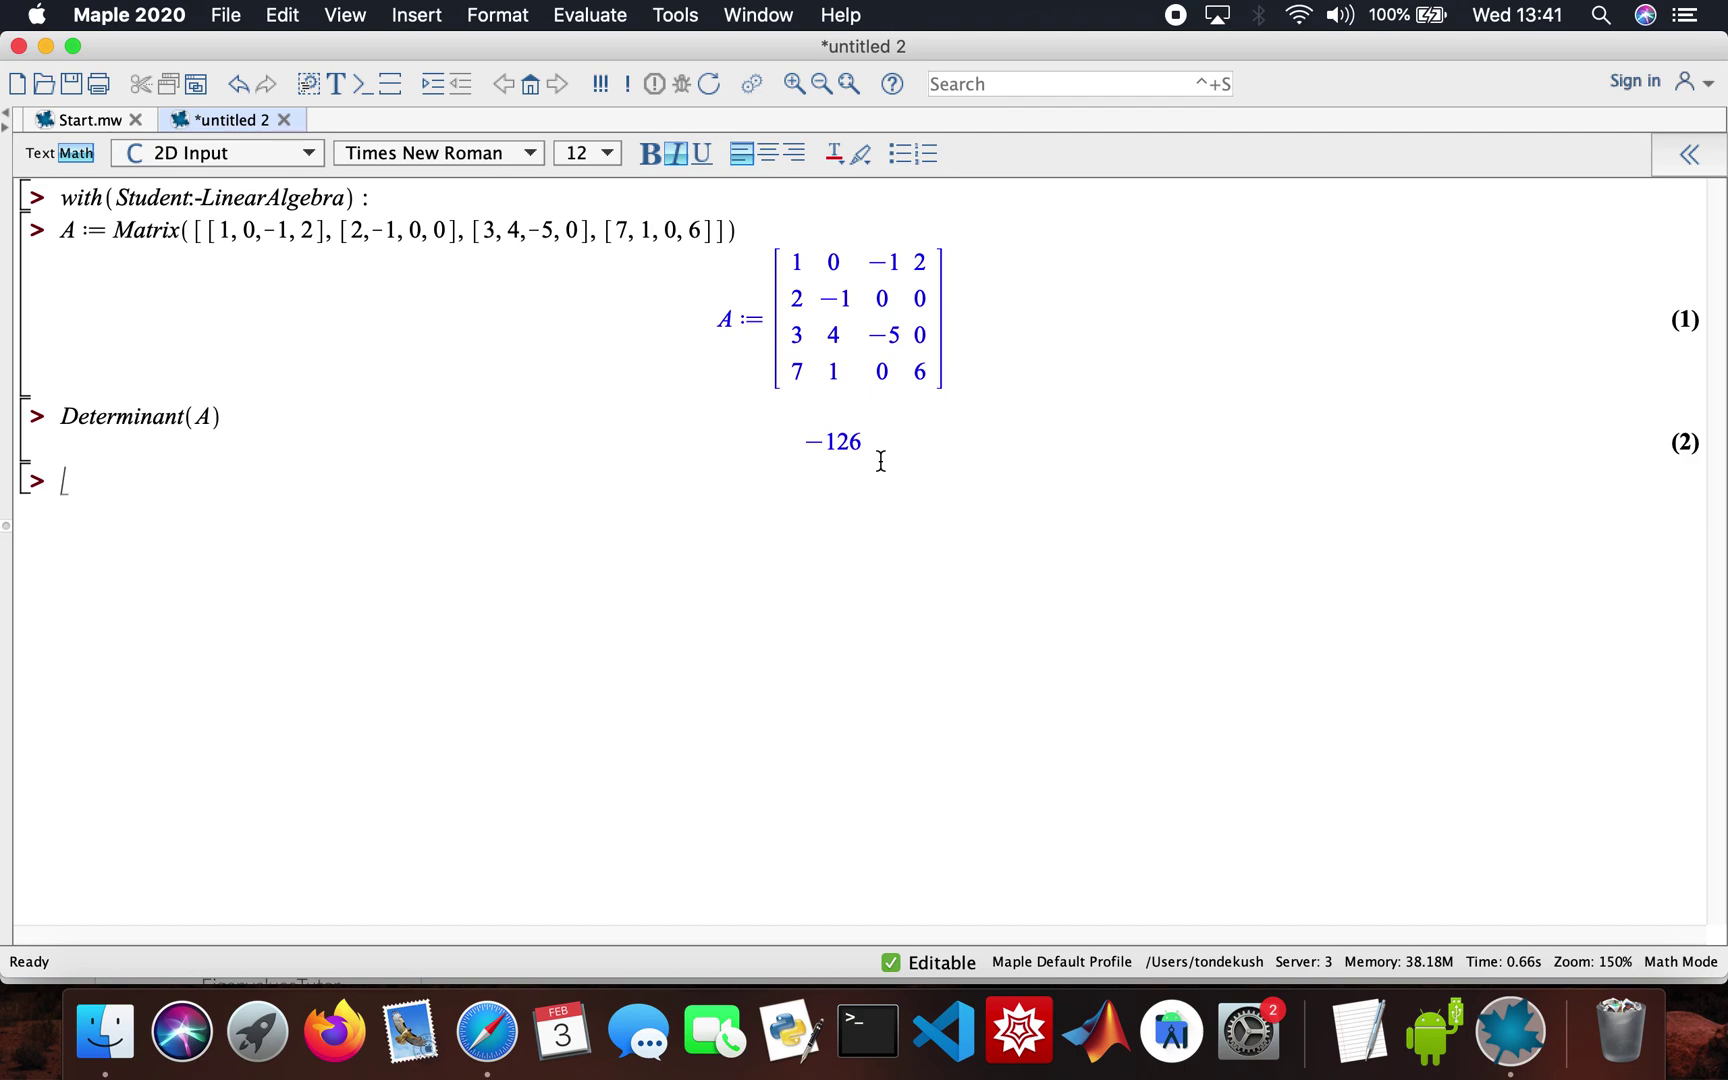
Evaluate MatrixInverse(A) to show A's 4x4 inverse of fractions as output (3).
text(MatrixInverse(A)
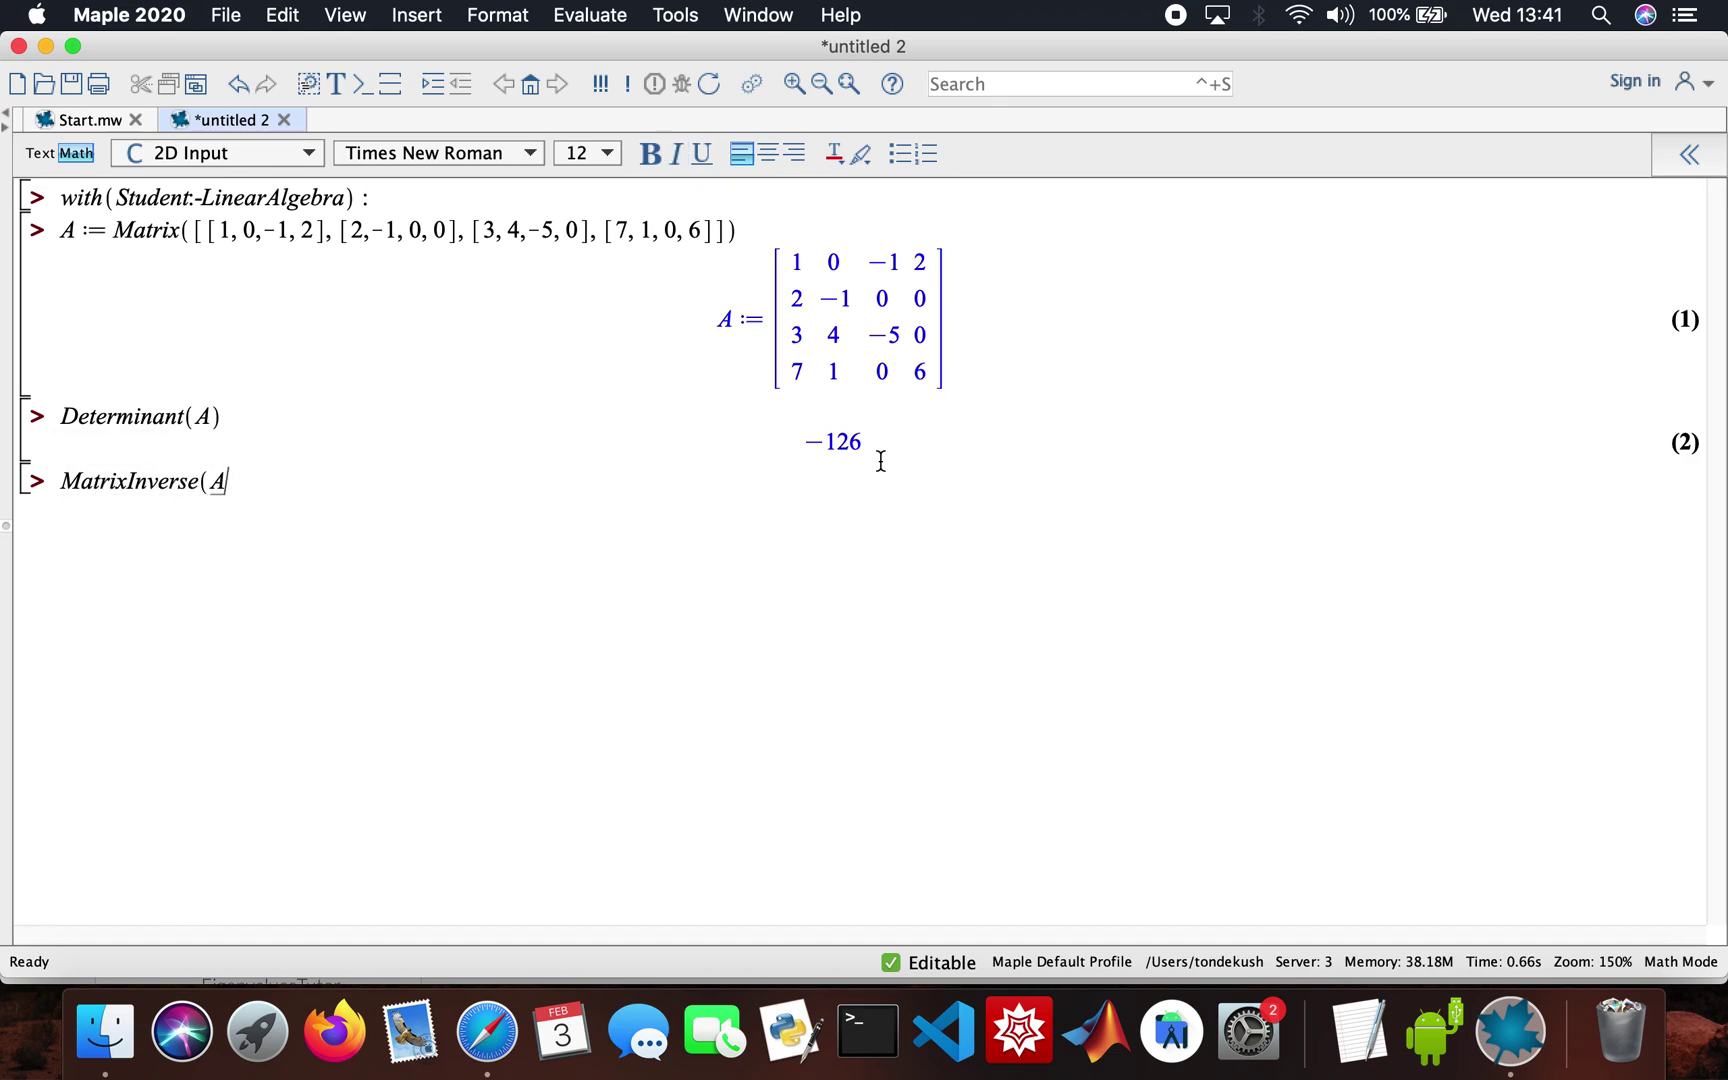
text())
key(Return)
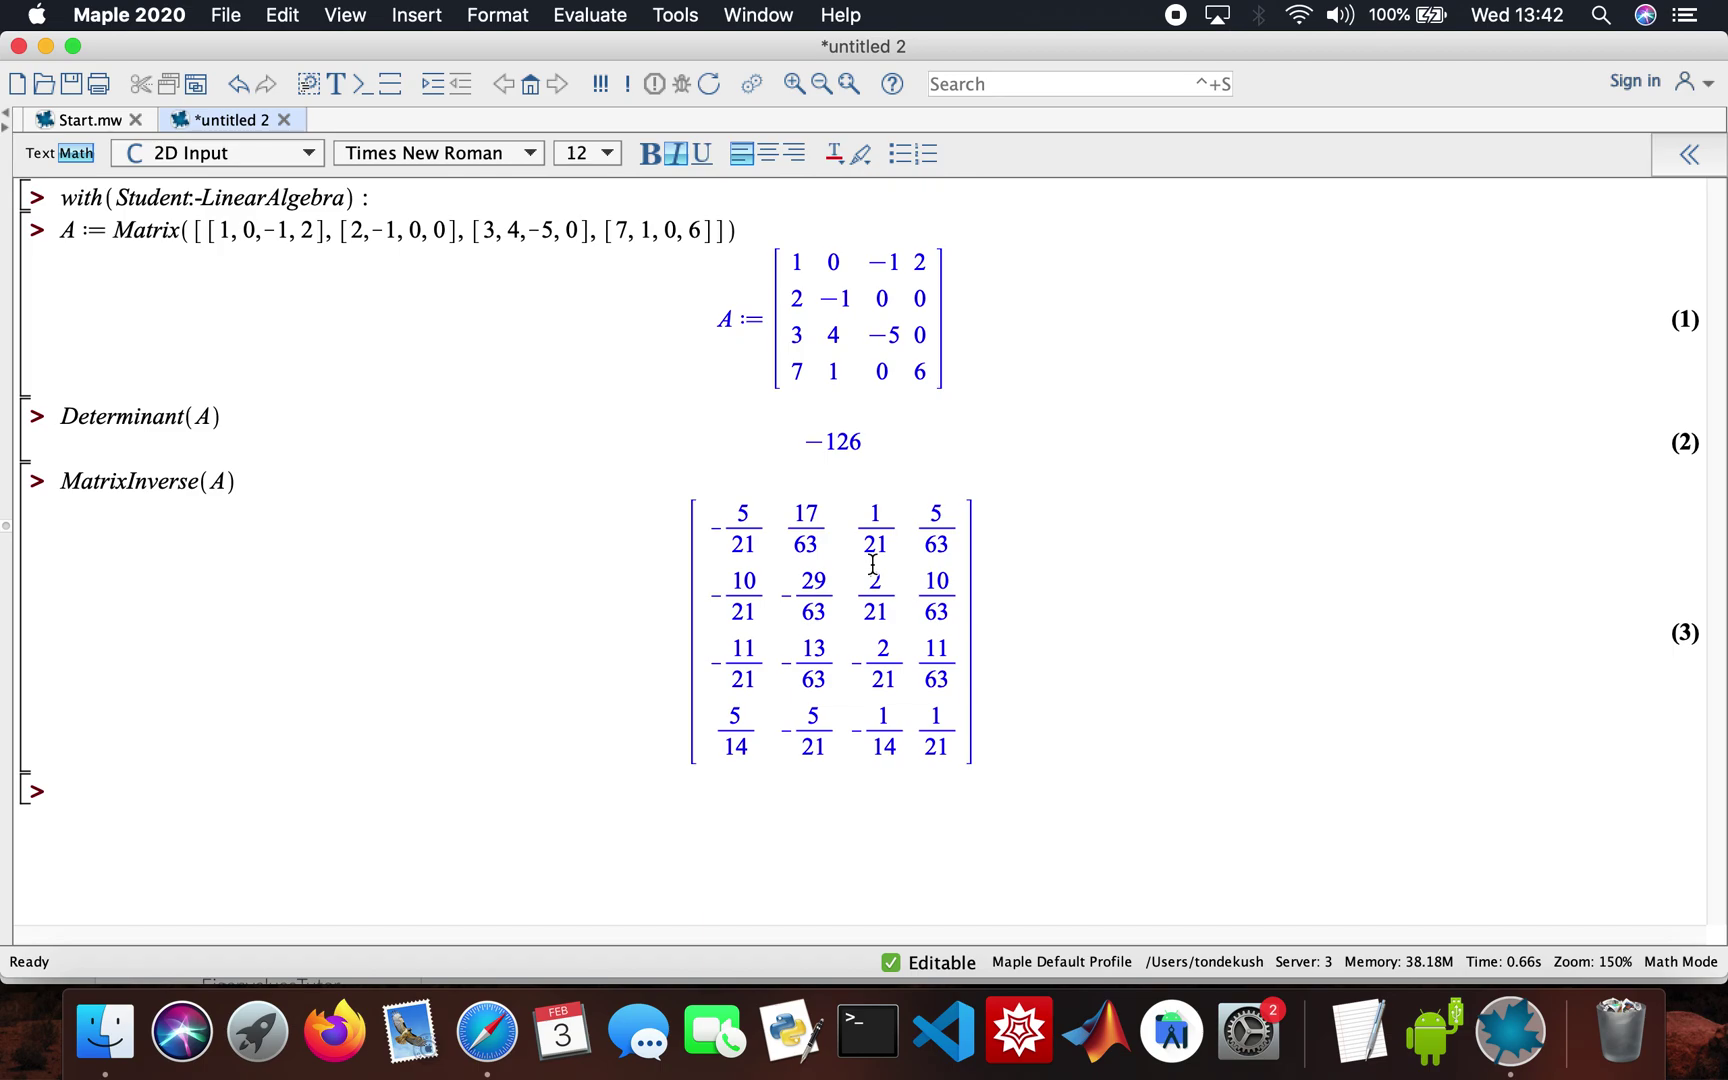
text(Gaussia)
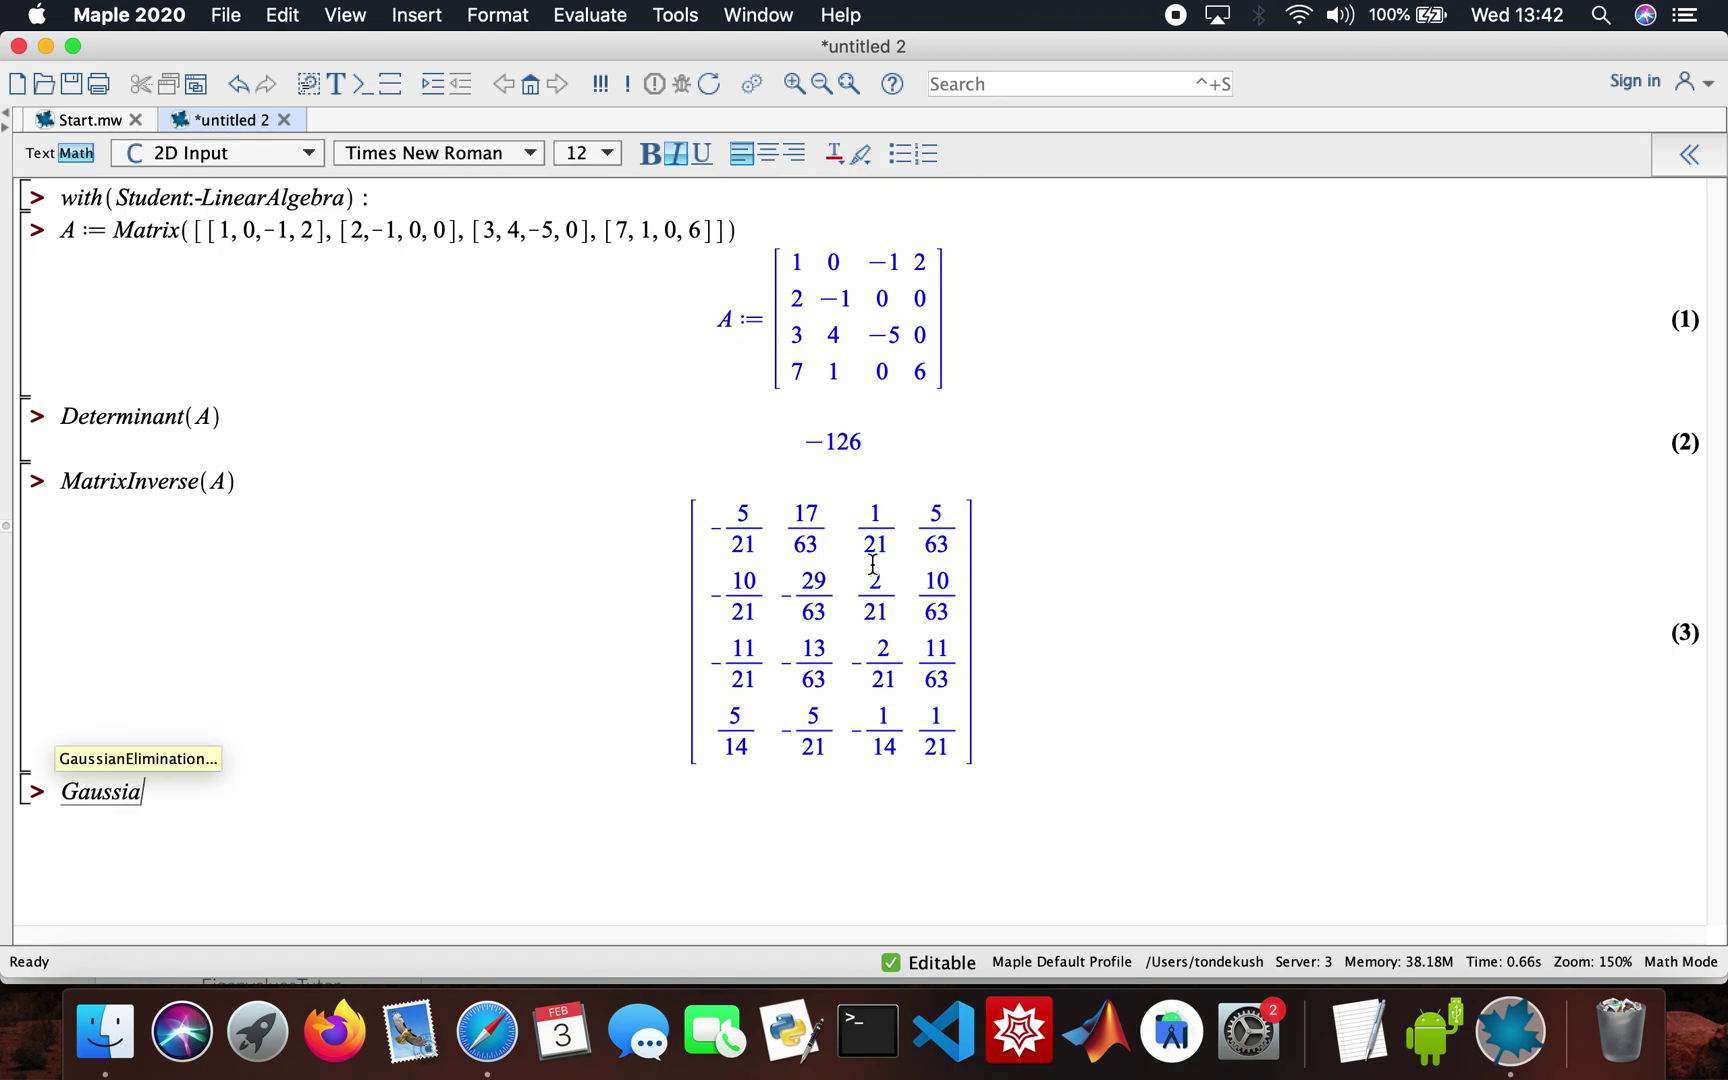
Launch GaussianEliminationTutor(A) and move its window aside.
key(Return)
text(Tutor)
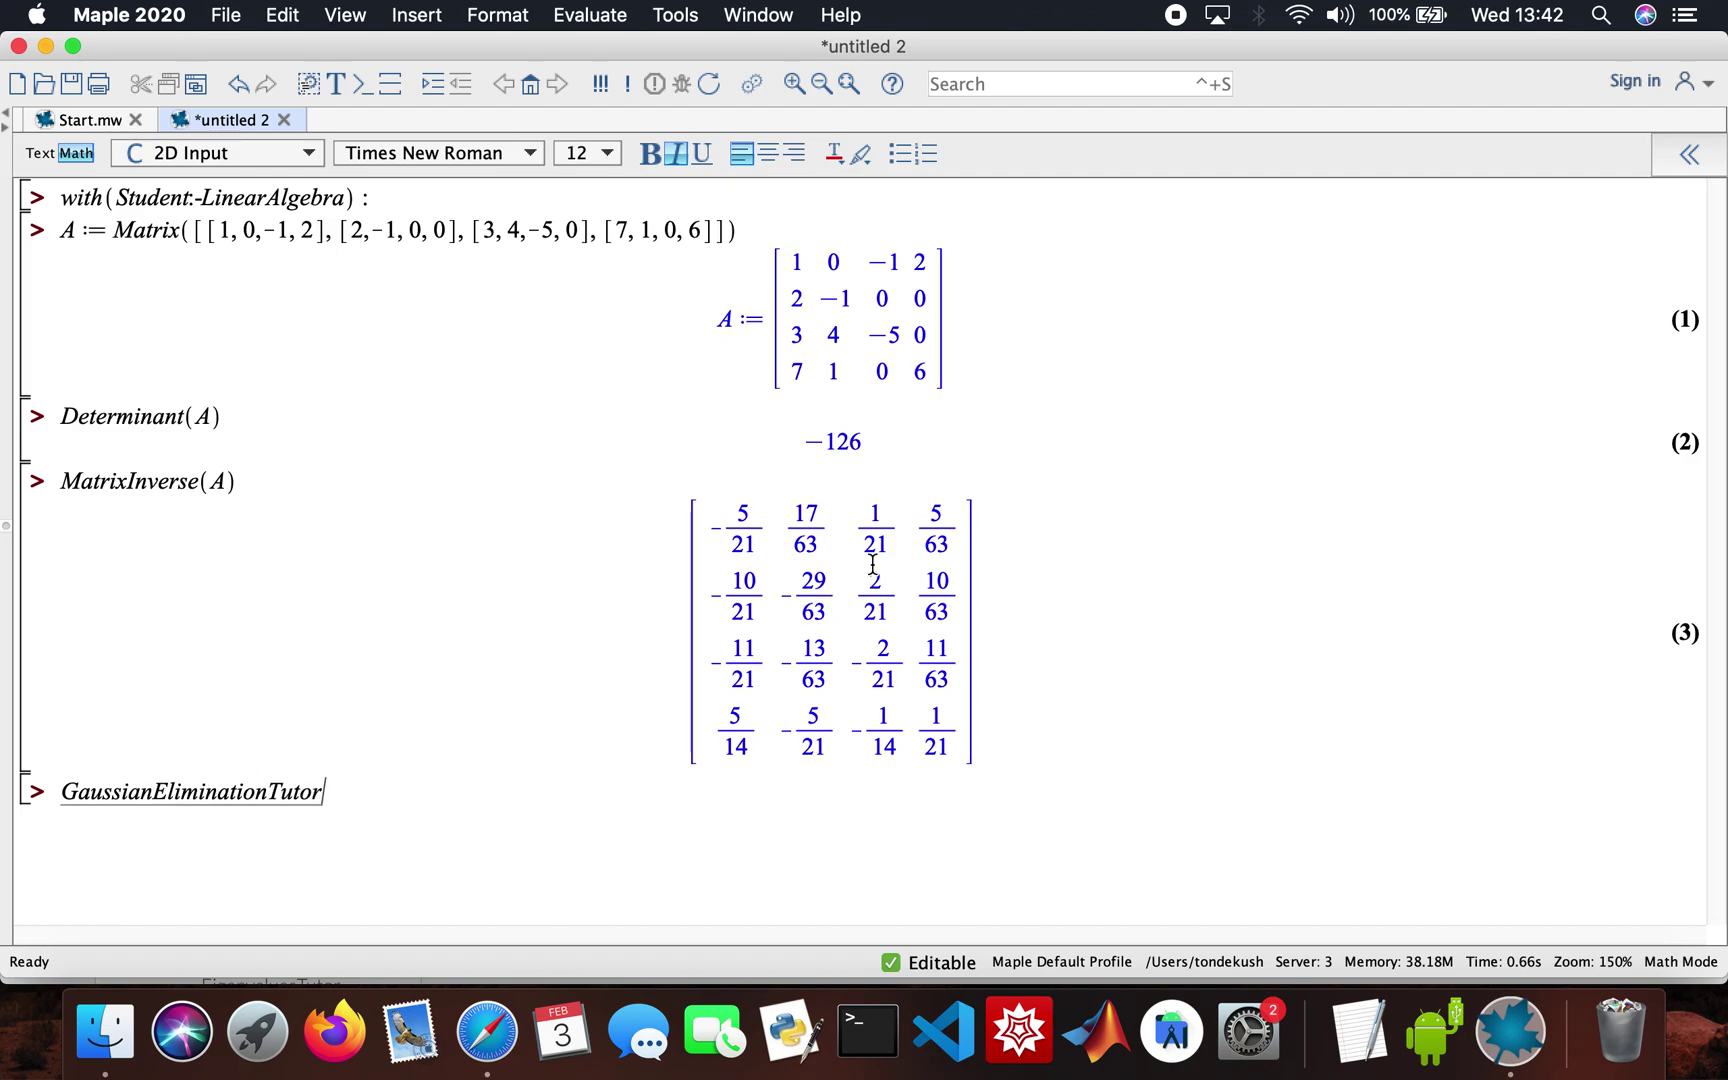
text(()
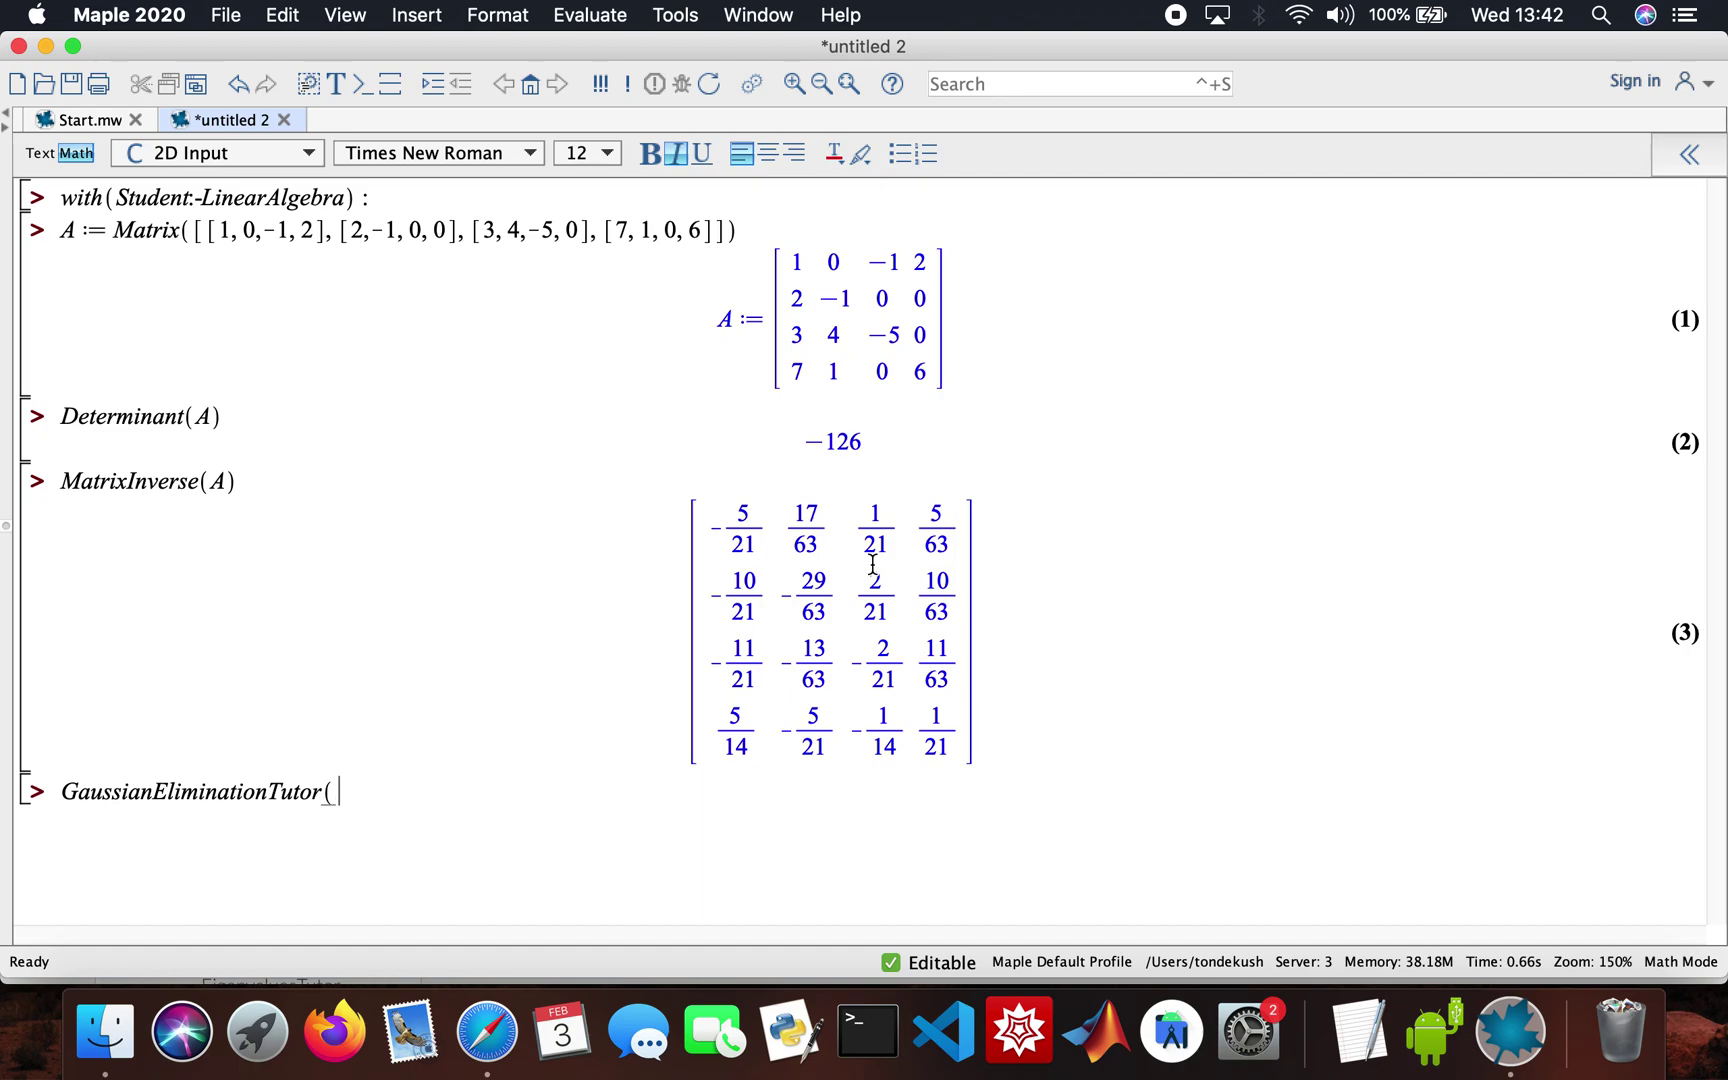
text(A))
key(Return)
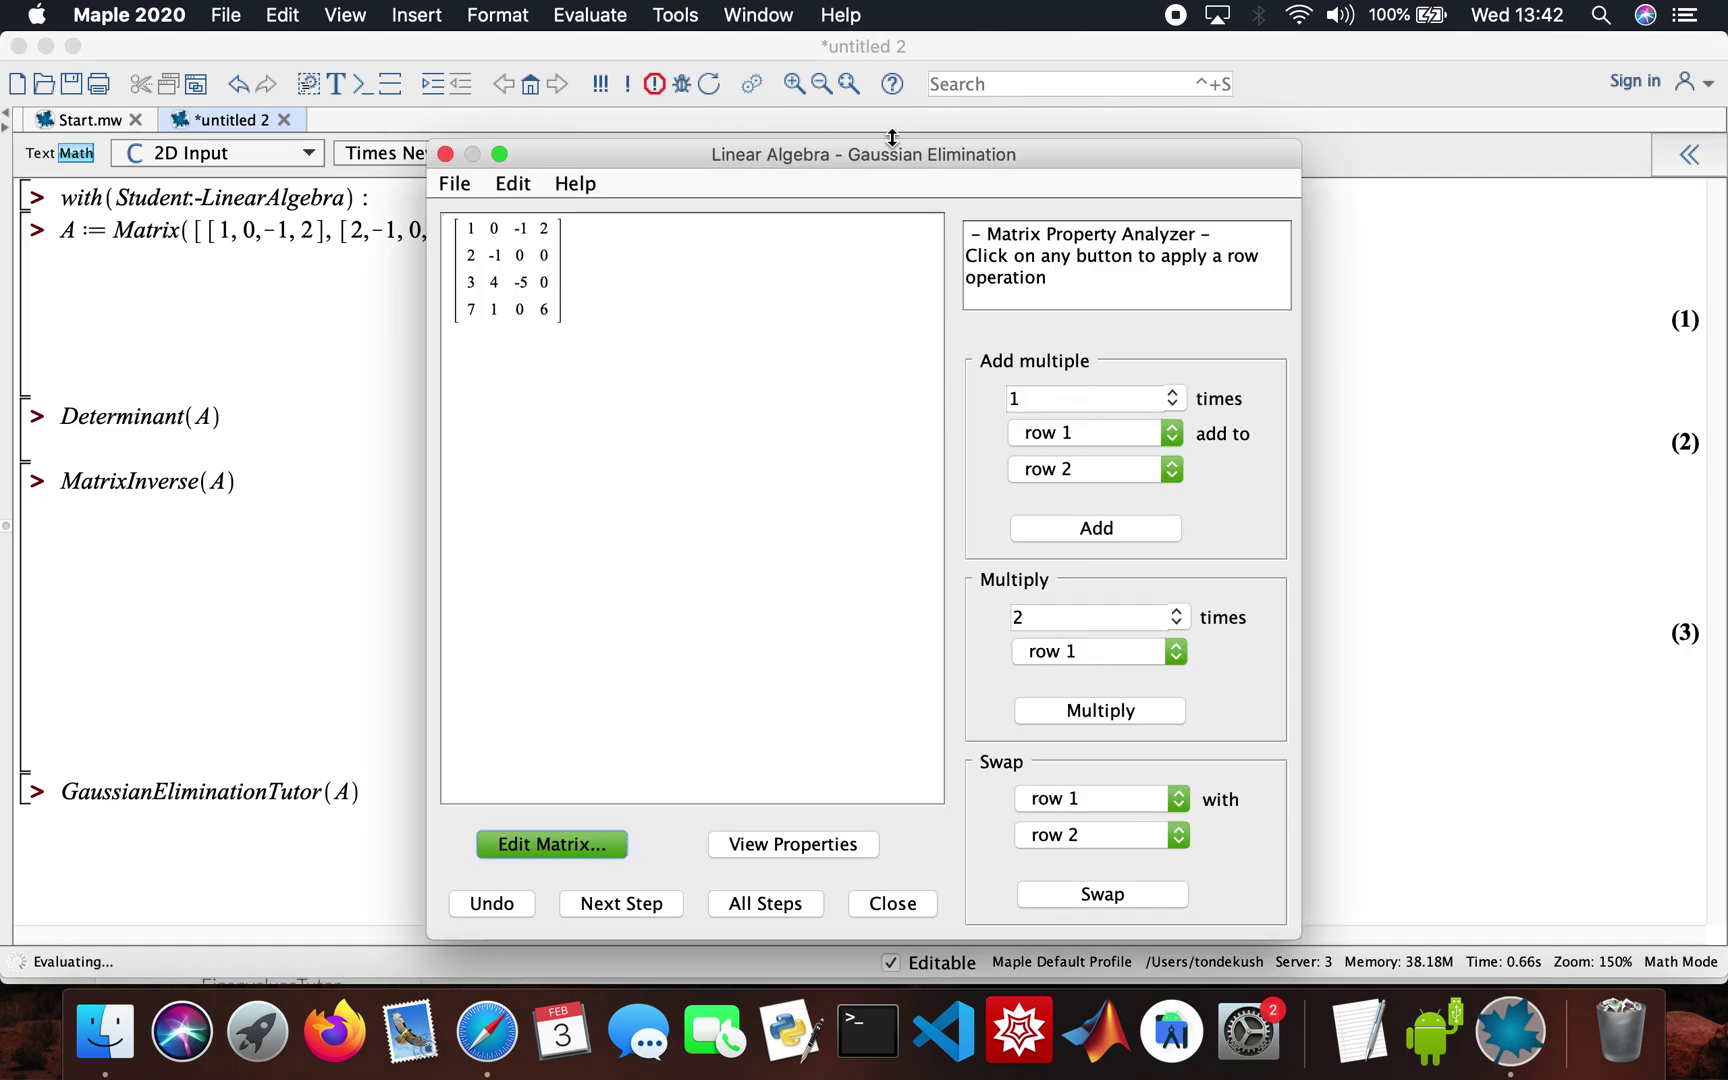
drag(1029, 157, 1436, 113)
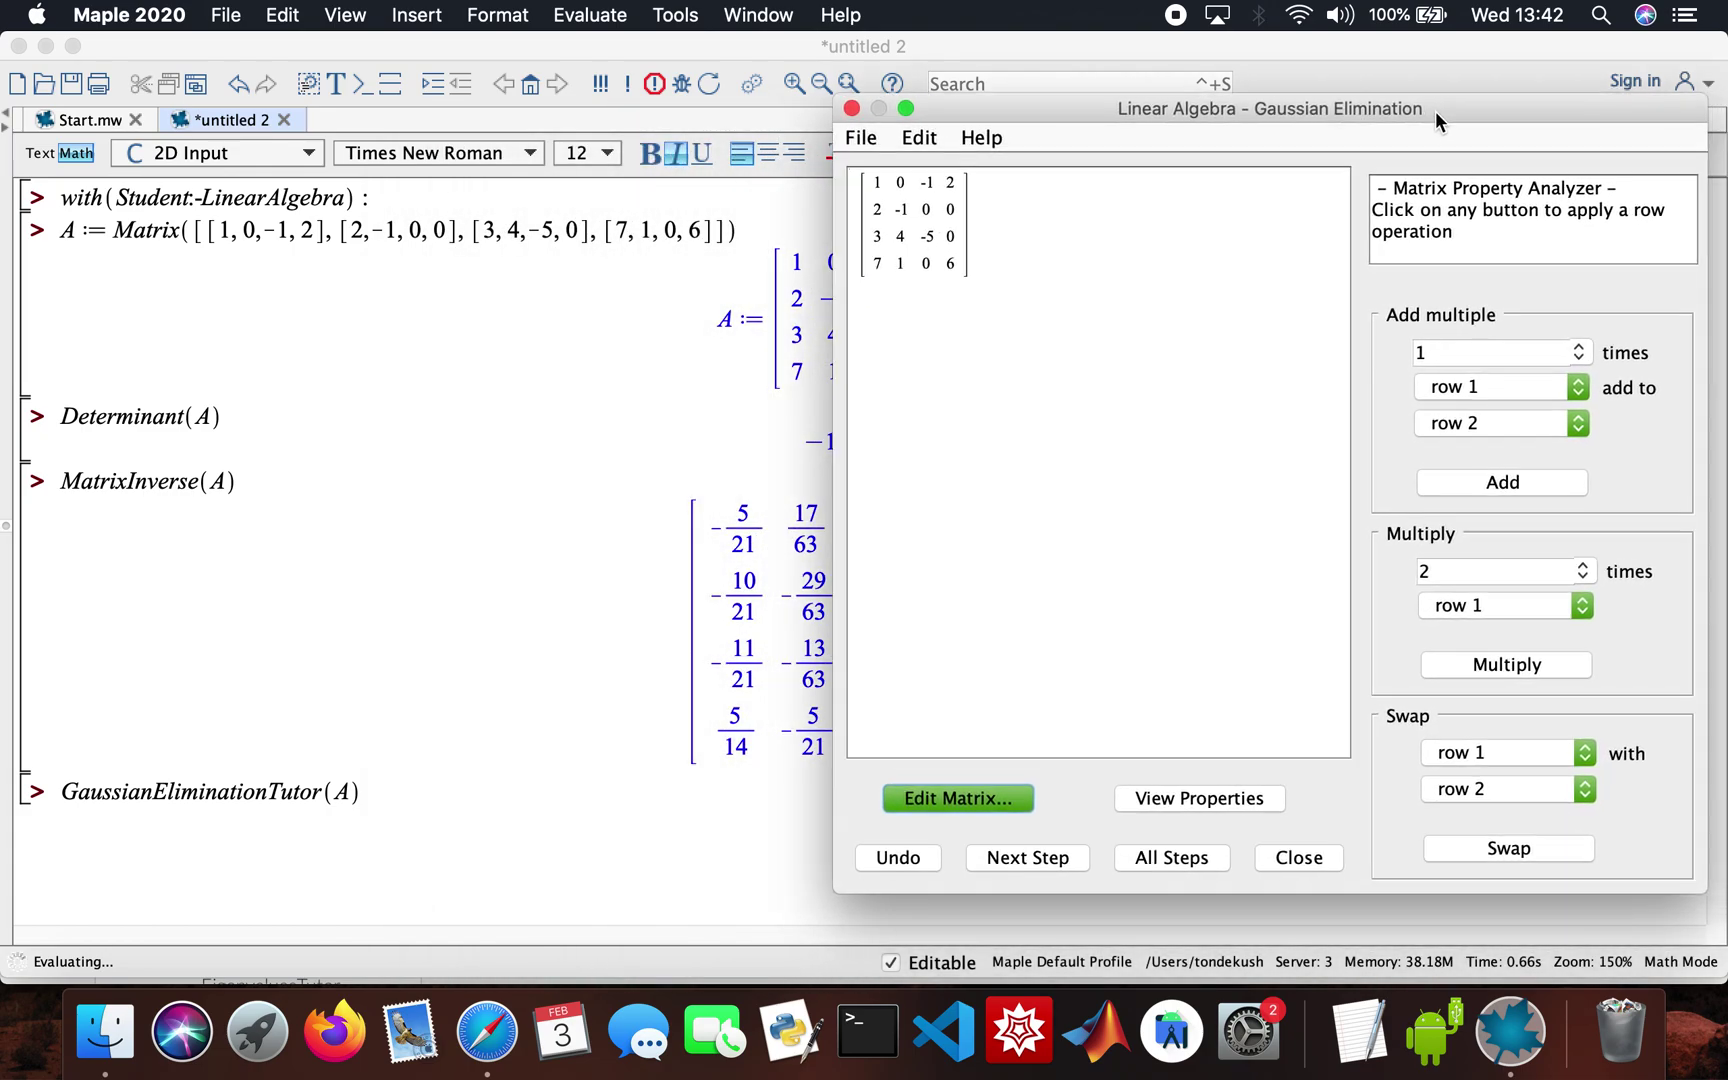
Apply three row-reduction steps, then All Steps to reach upper-triangular form, and close the tutor.
click(1040, 866)
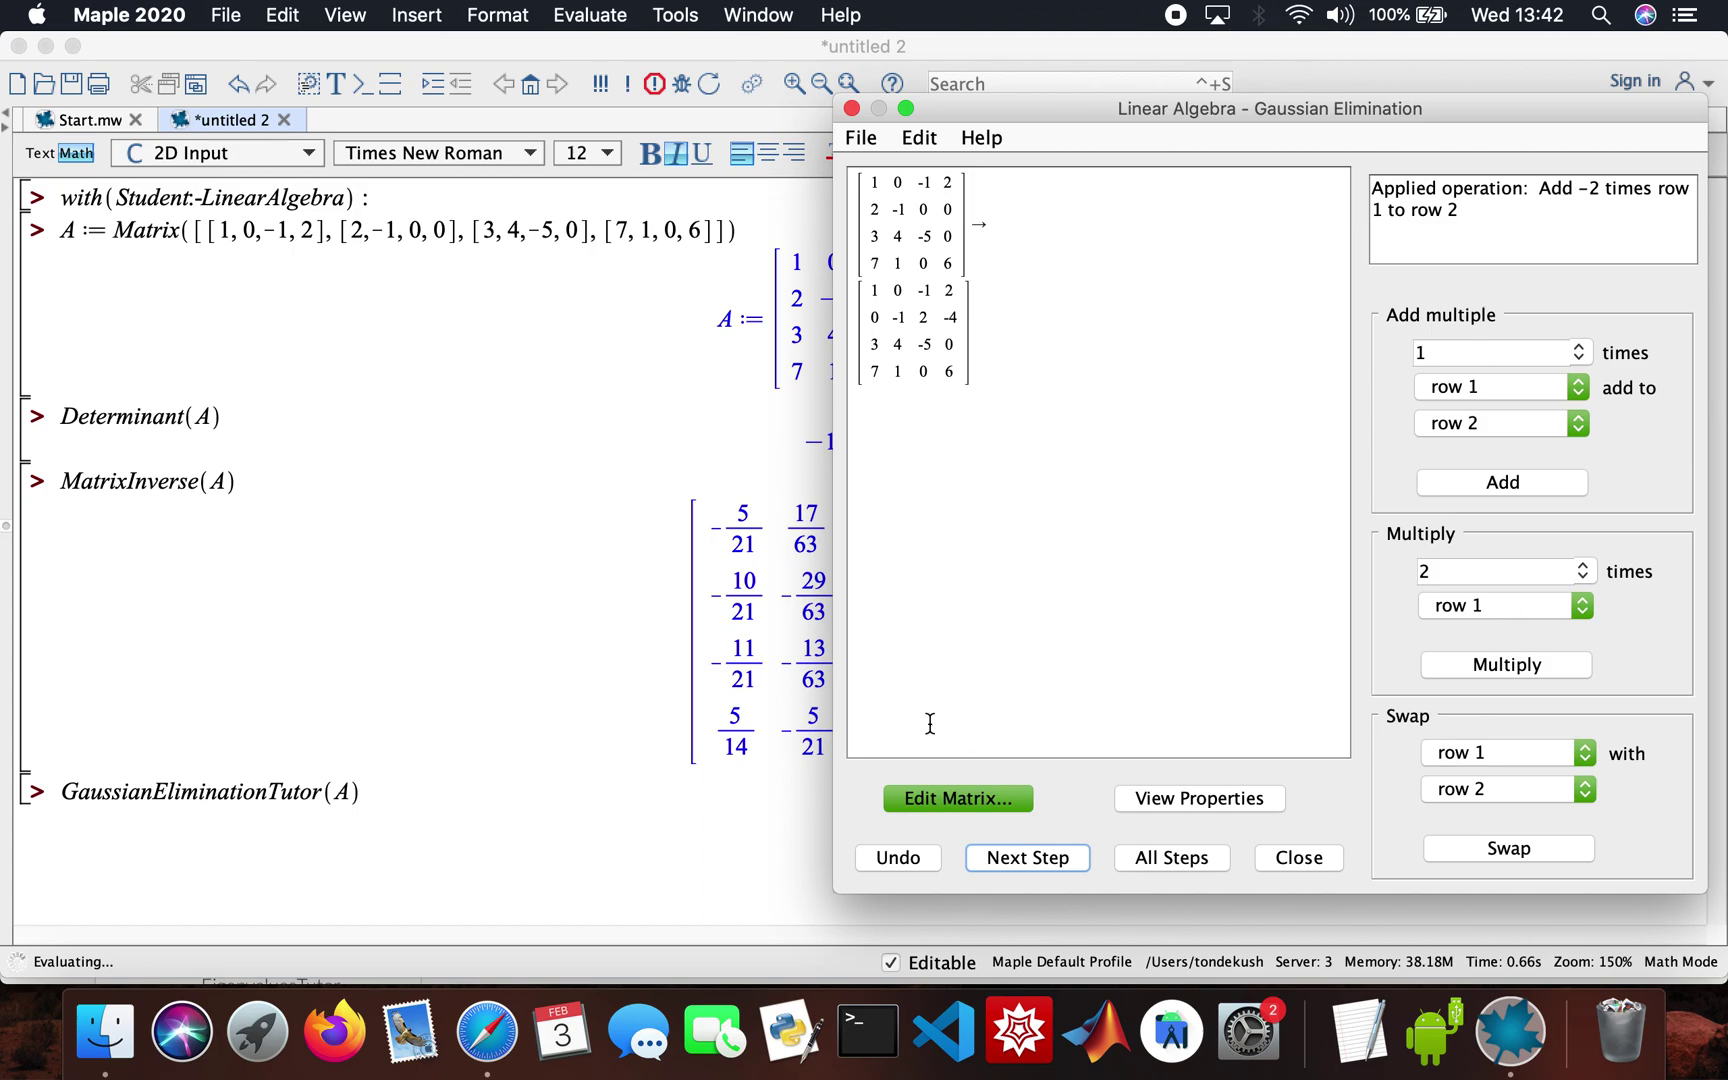
click(1028, 860)
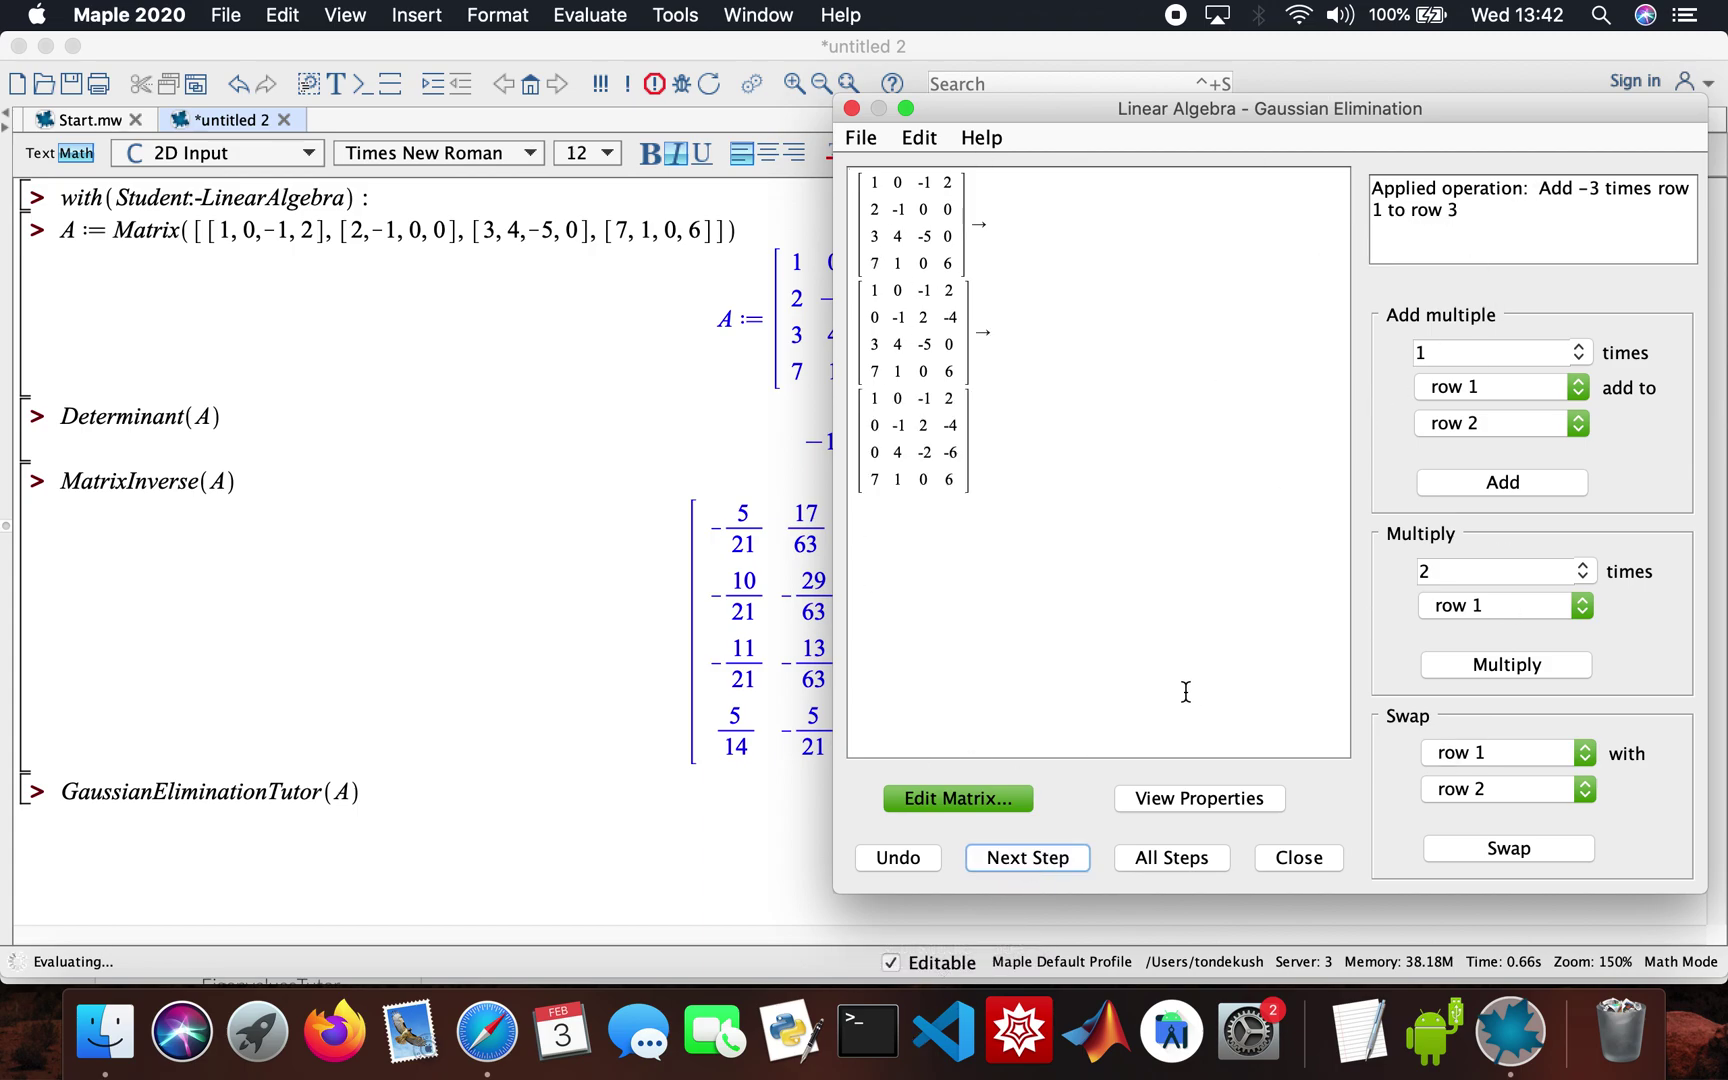
click(1058, 861)
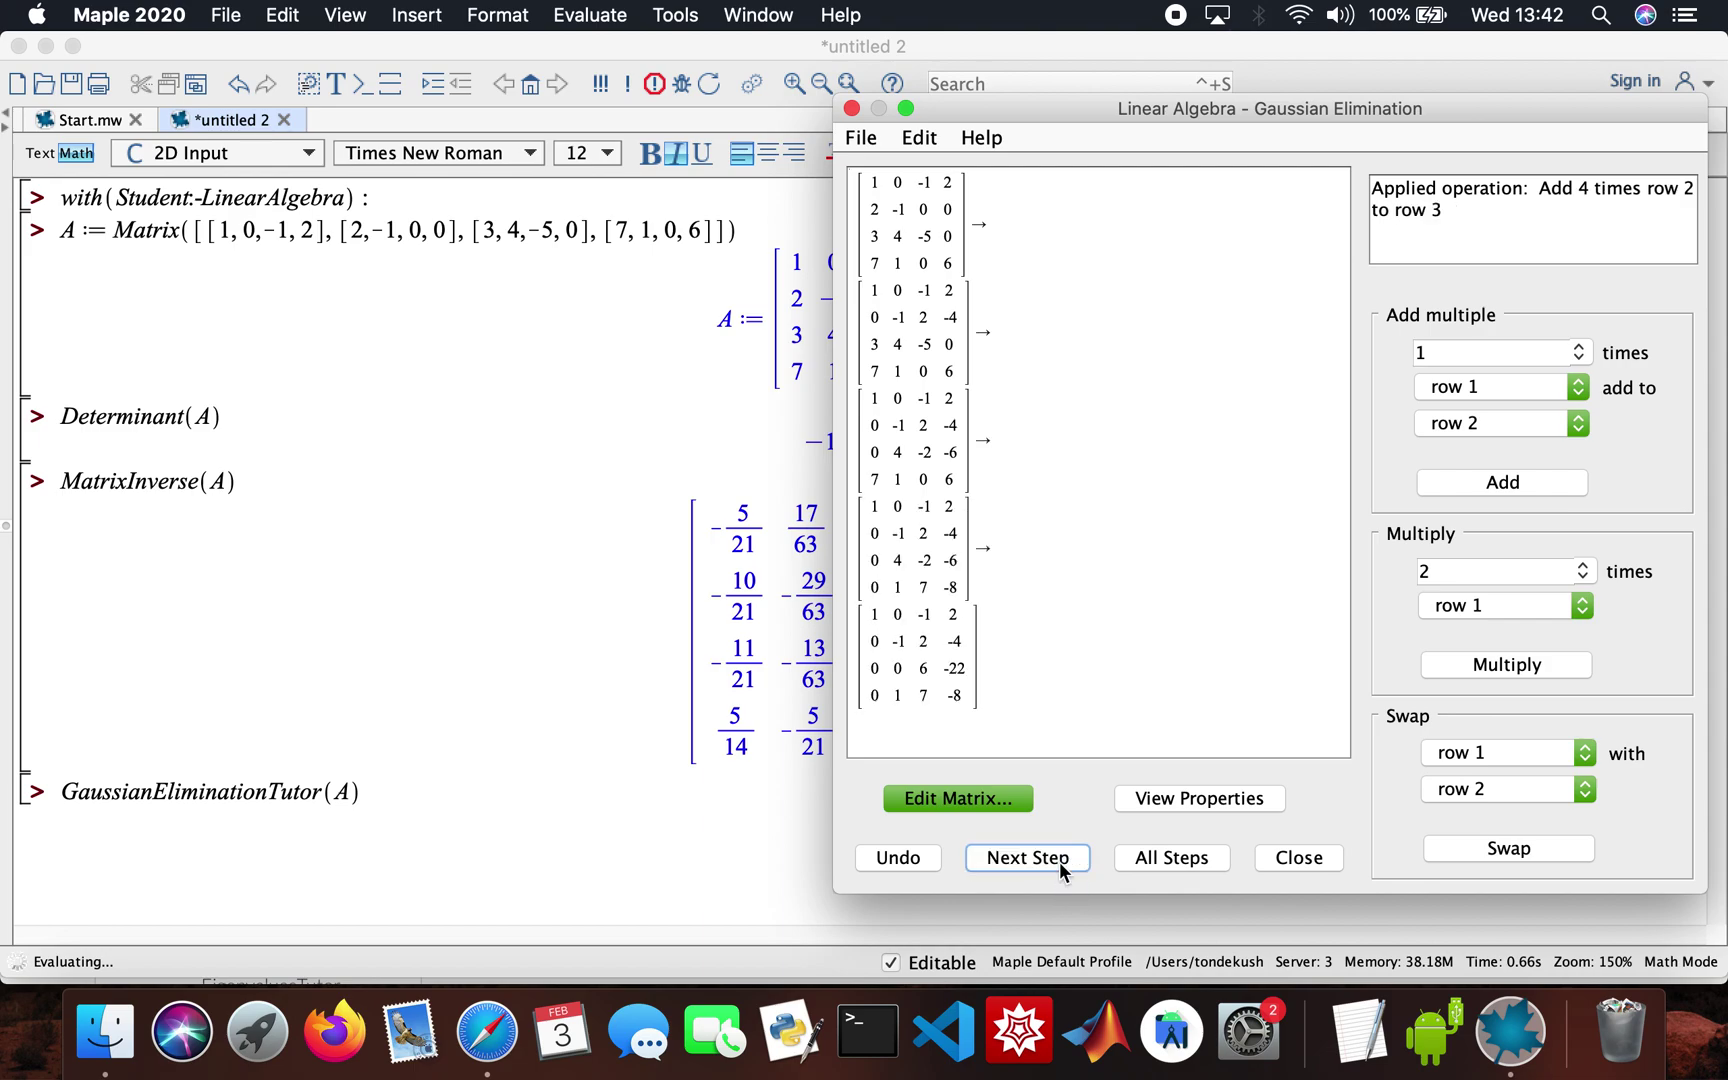
click(1195, 866)
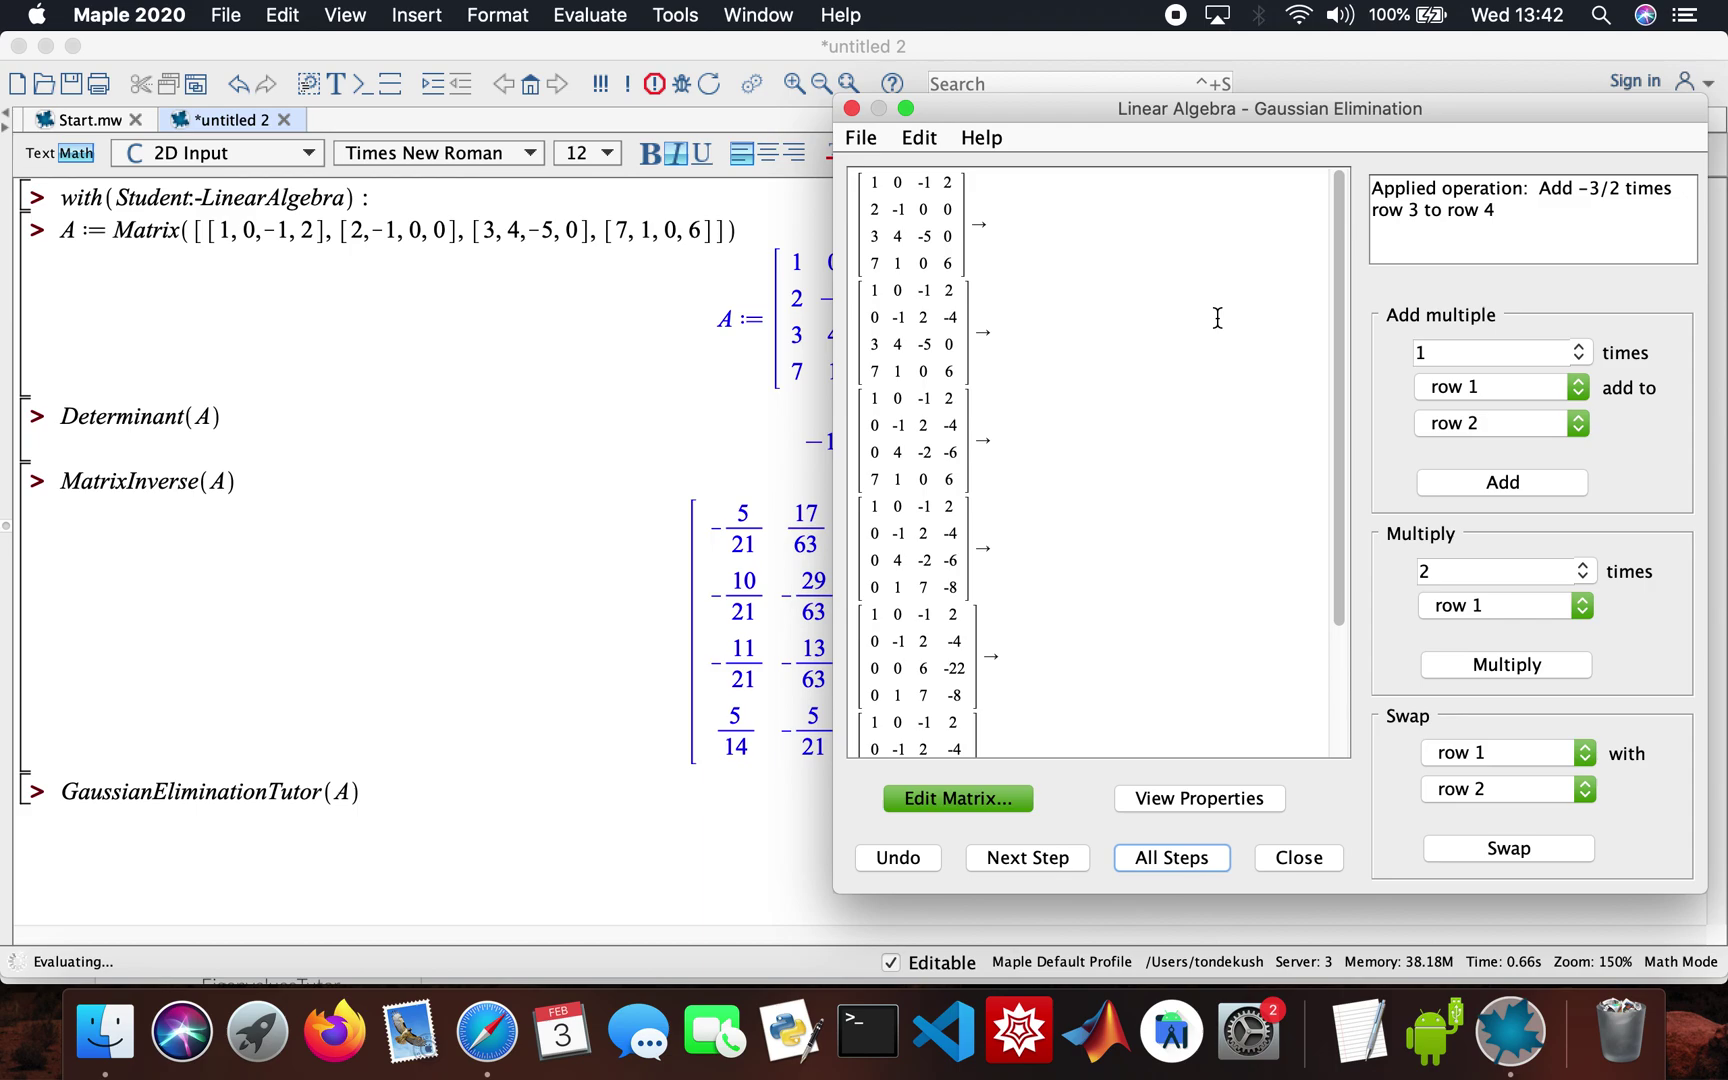
scroll(1217, 318, down, 3)
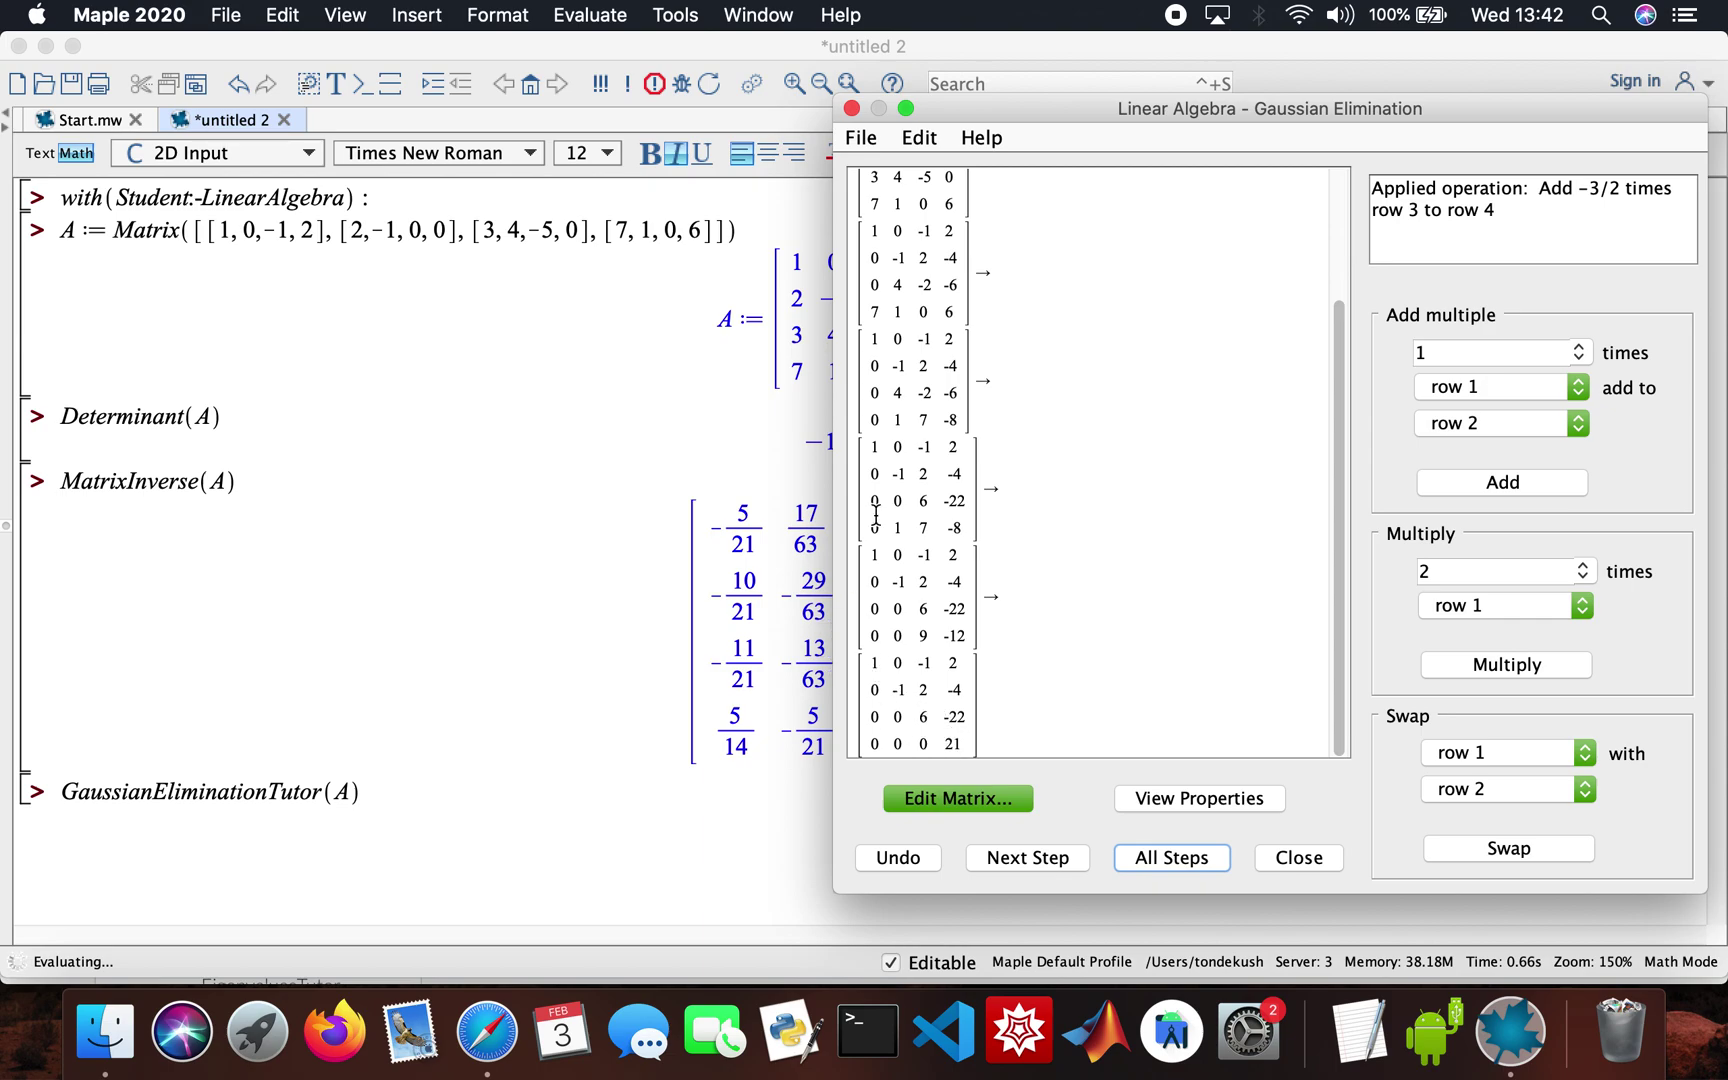
drag(1187, 115, 1233, 50)
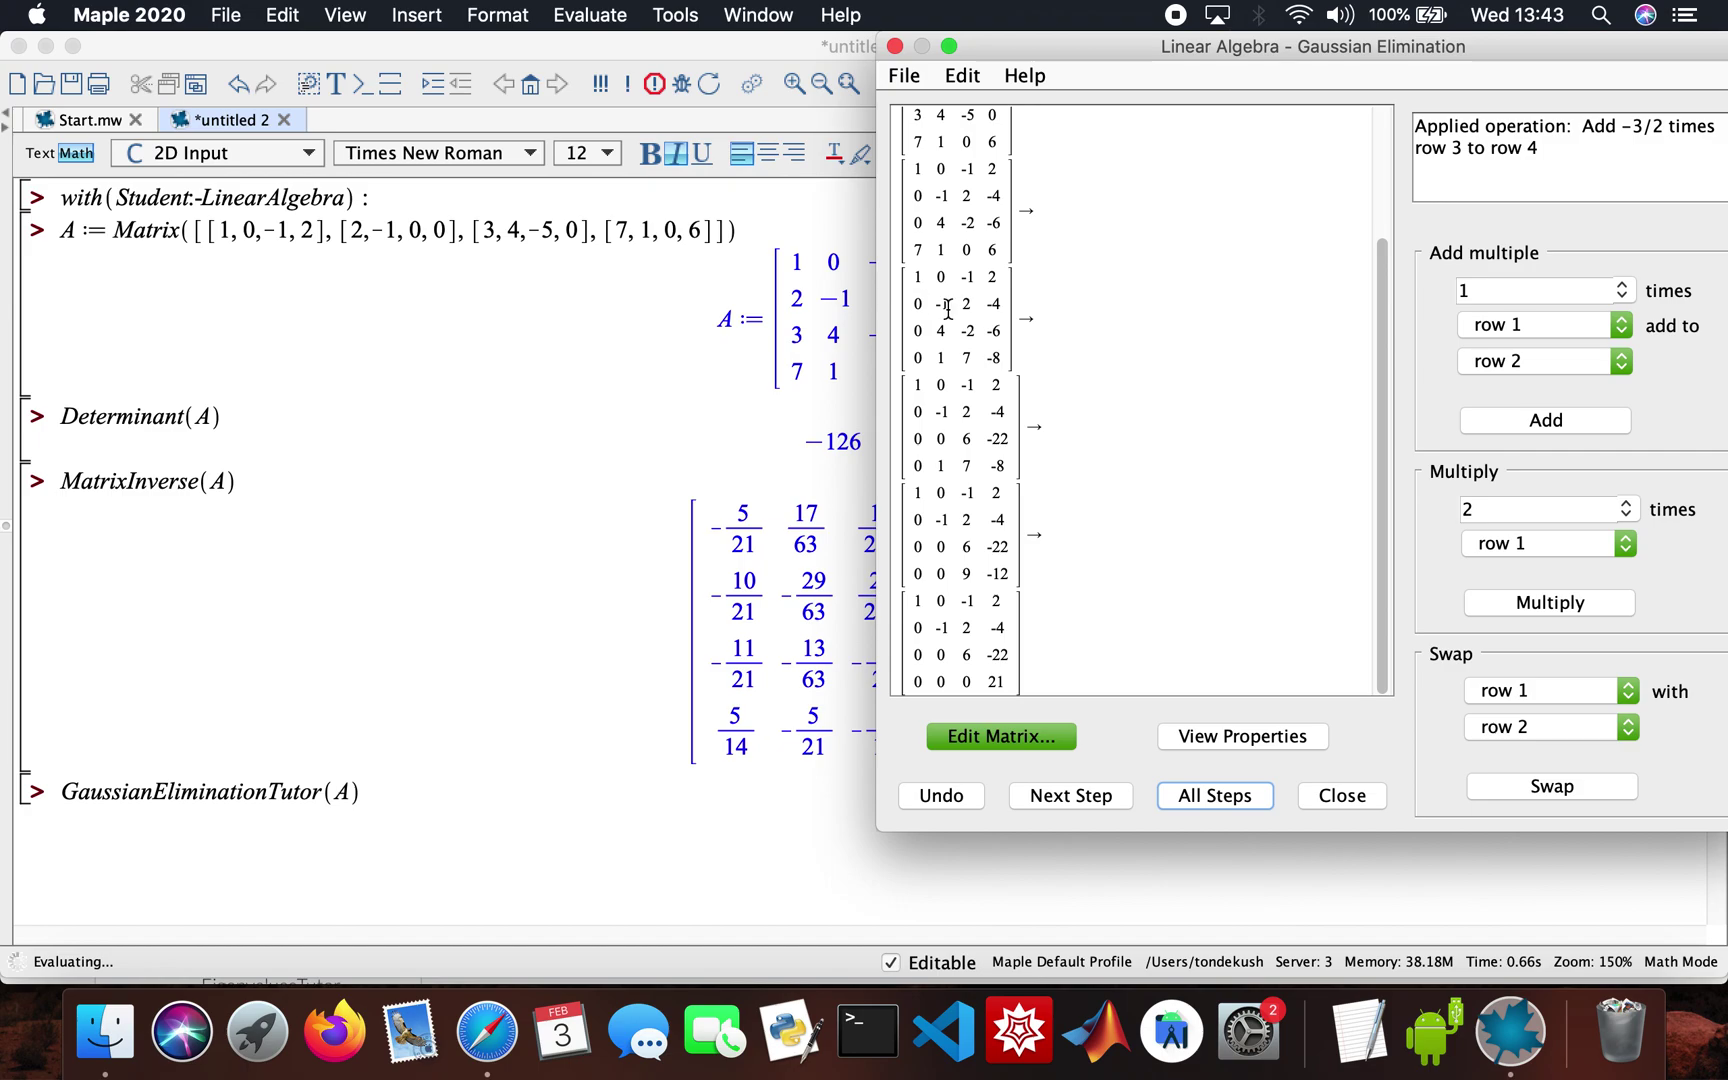
click(903, 50)
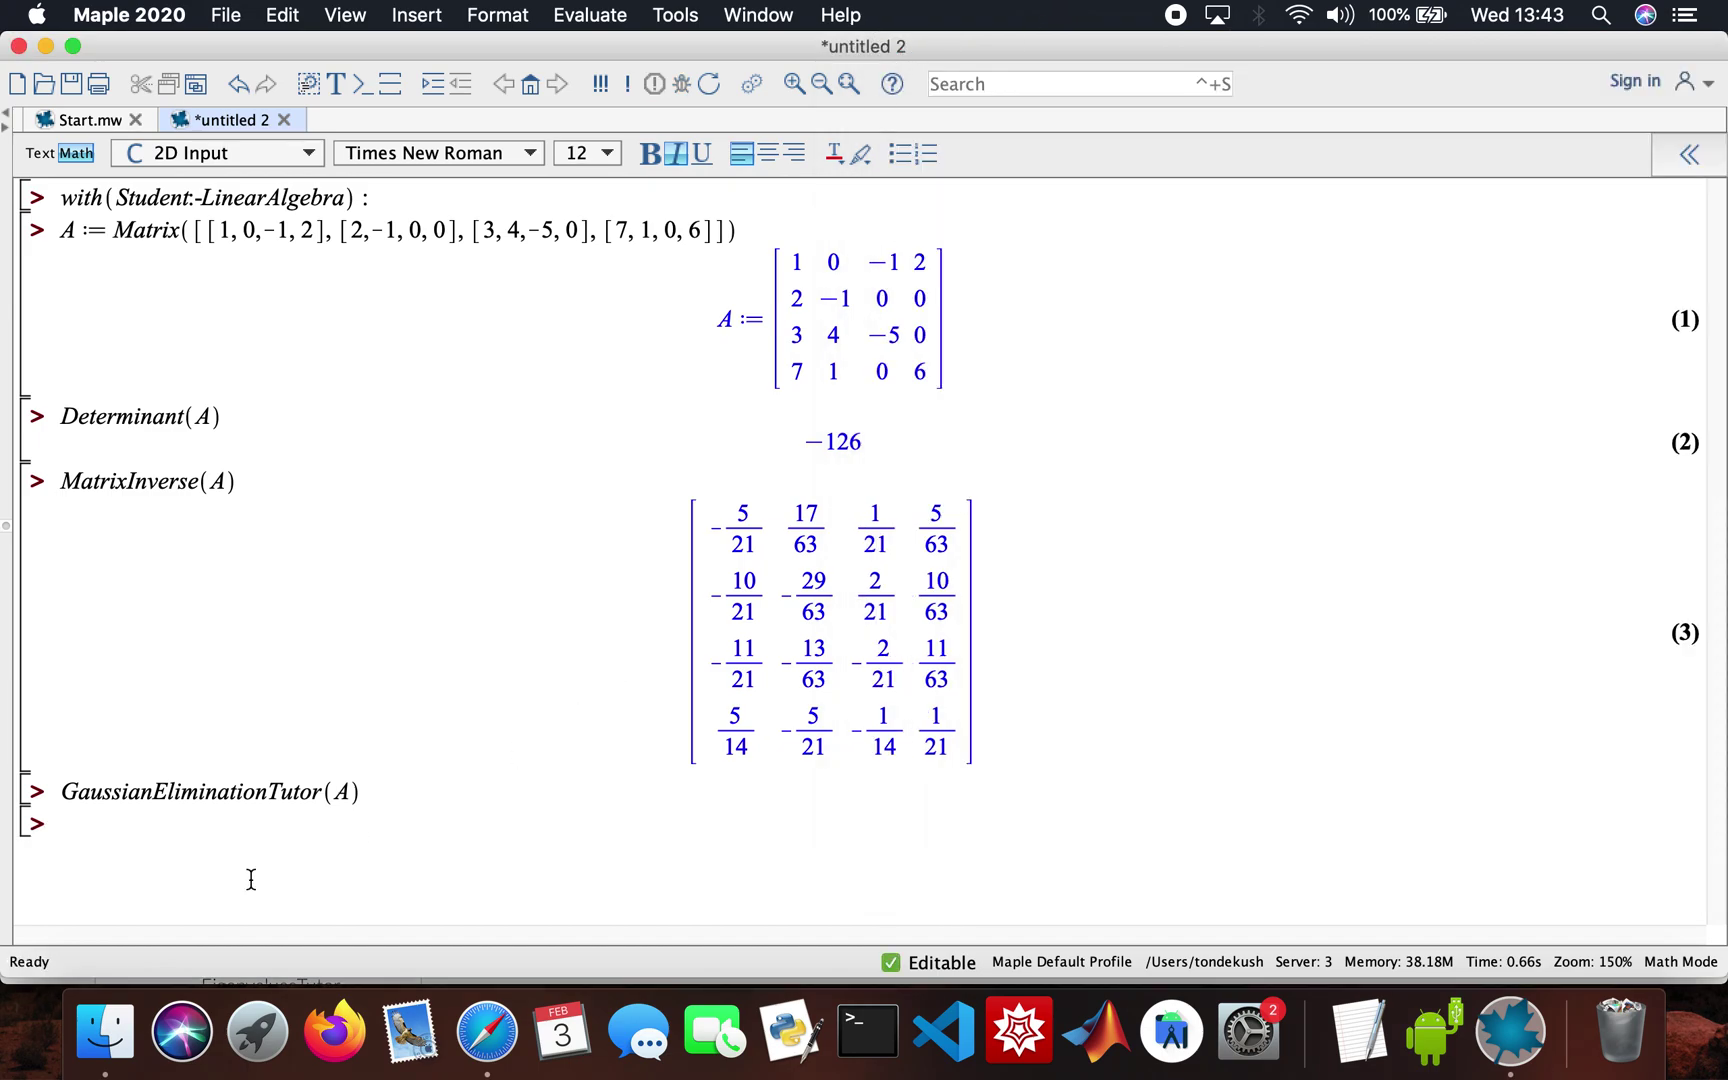
Launch InverseTutor(A) and position its Matrix Inverse window beside the worksheet.
text(InverseTutor(A))
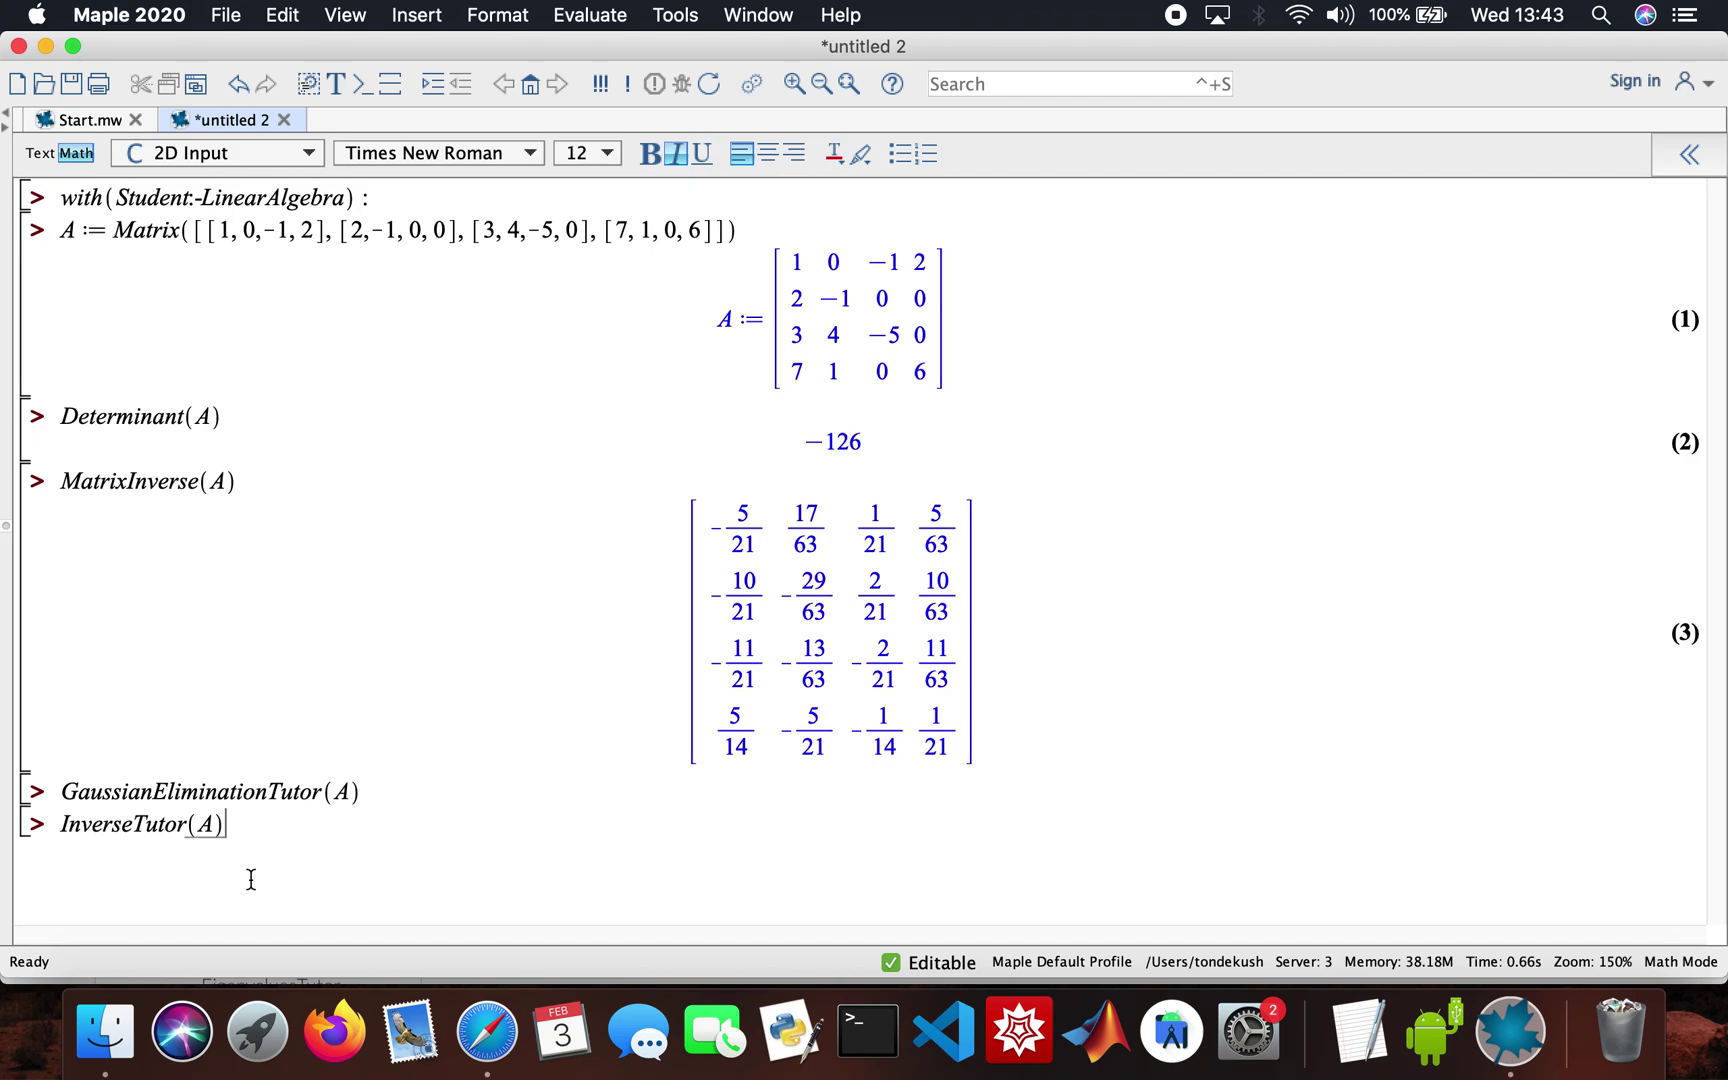
key(Return)
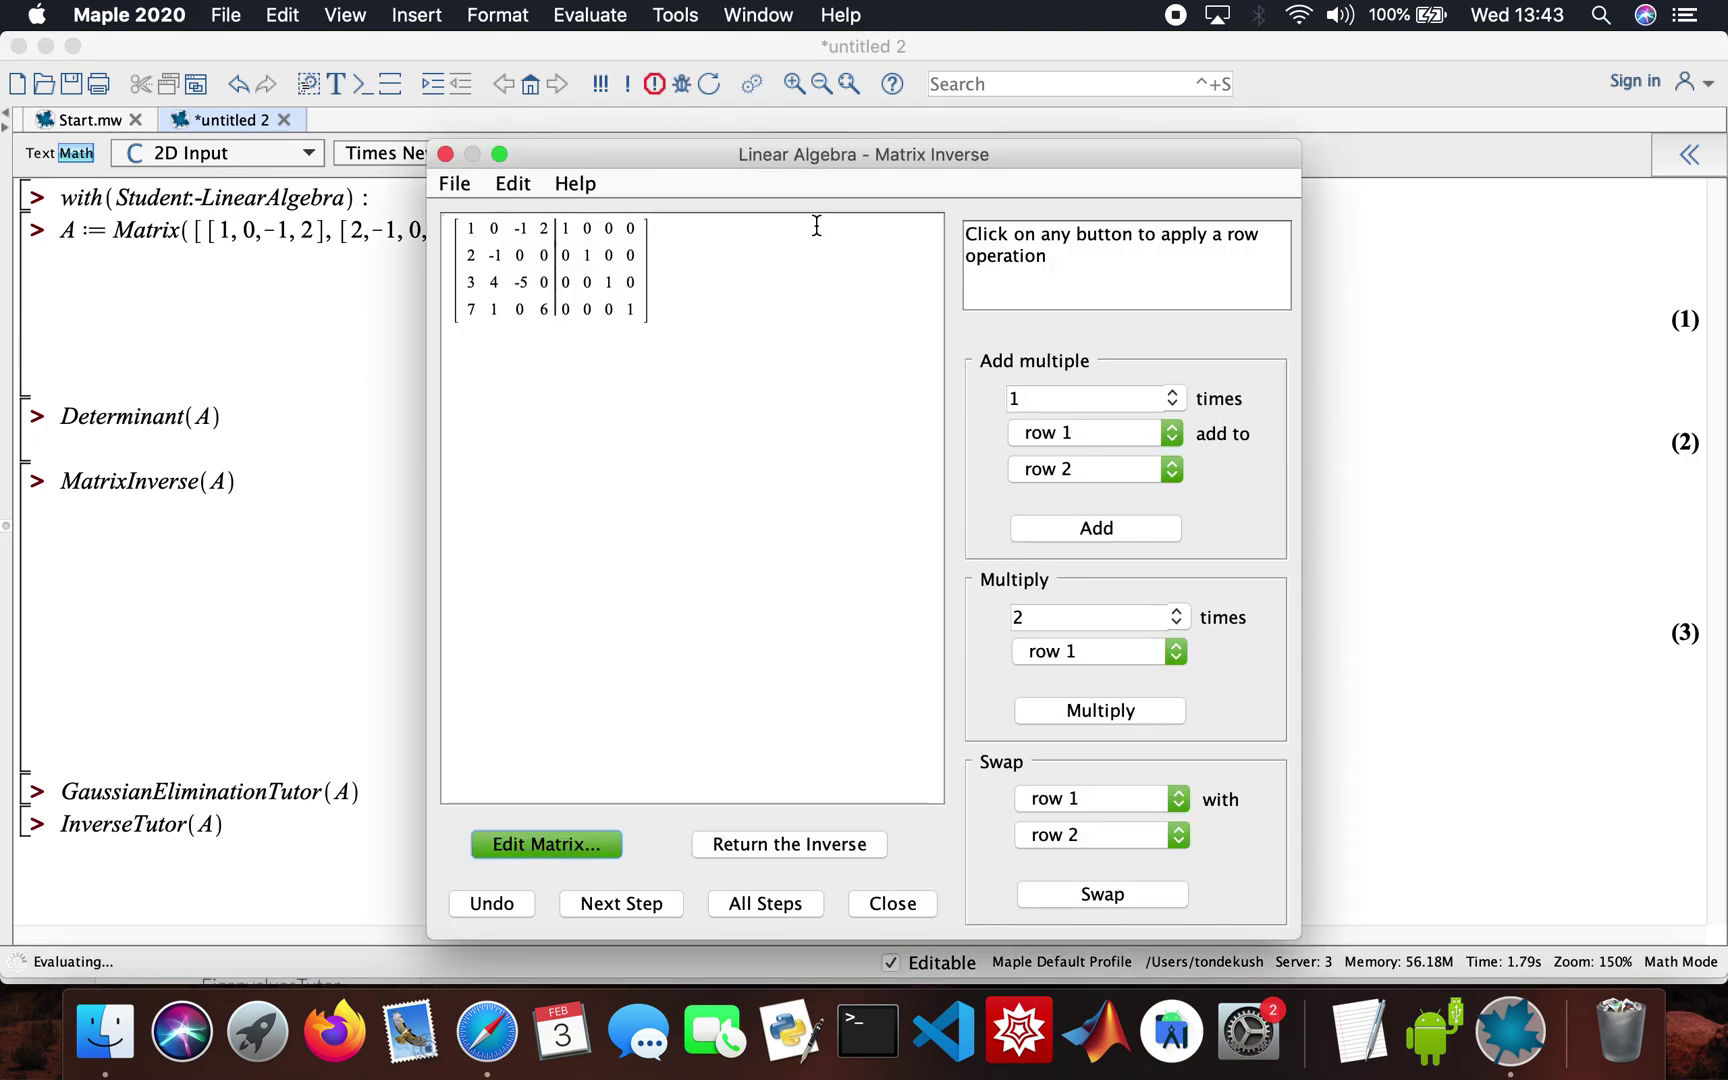
drag(1025, 167, 1408, 170)
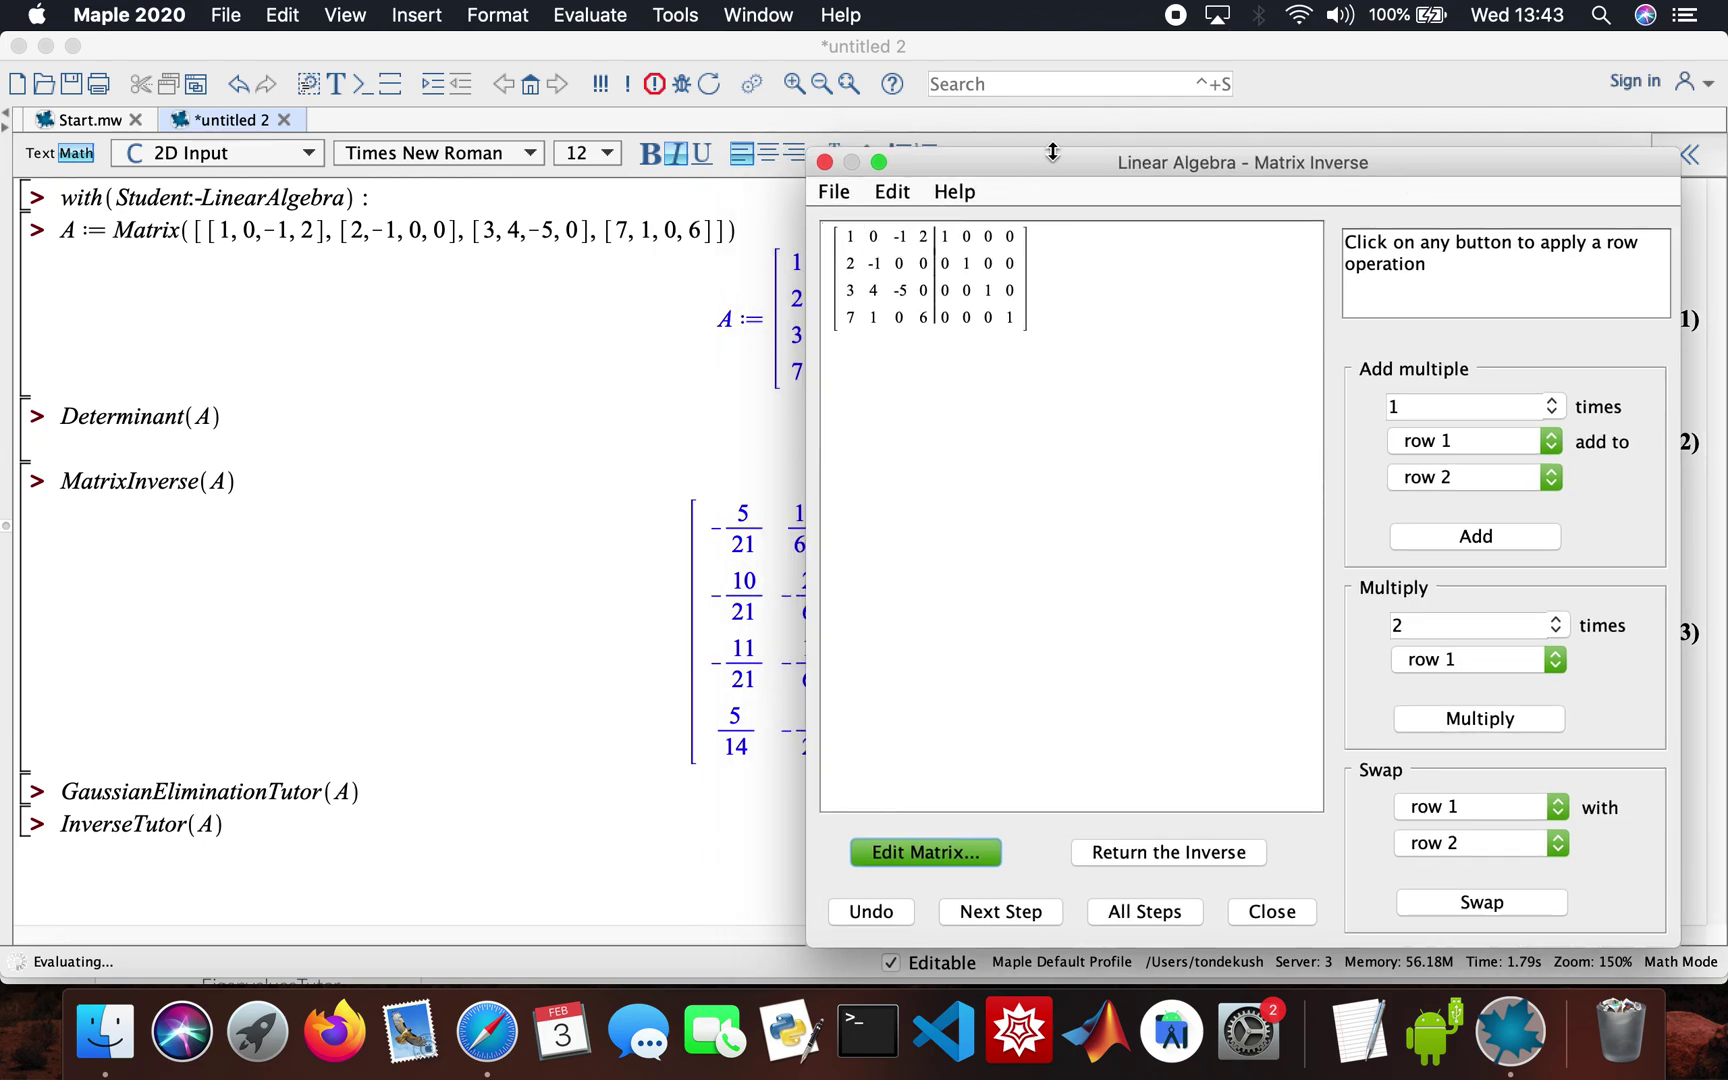
drag(1052, 158, 1326, 139)
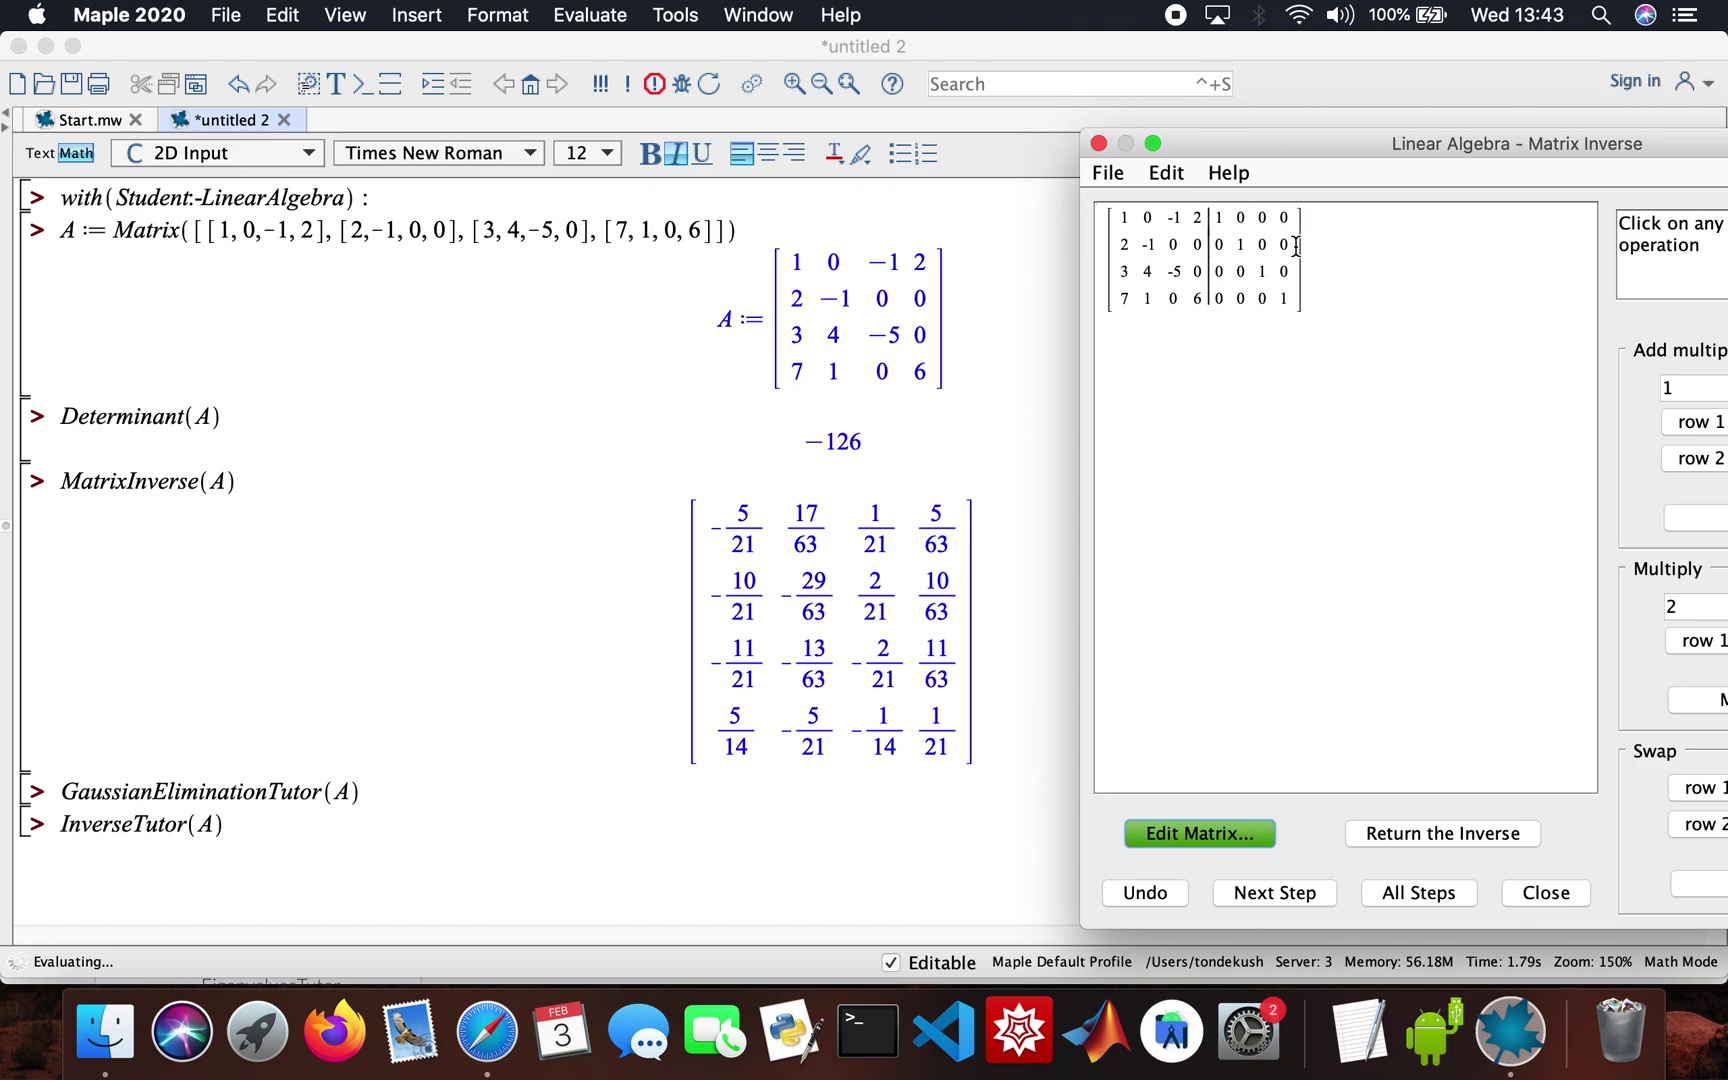
drag(1354, 140, 1044, 123)
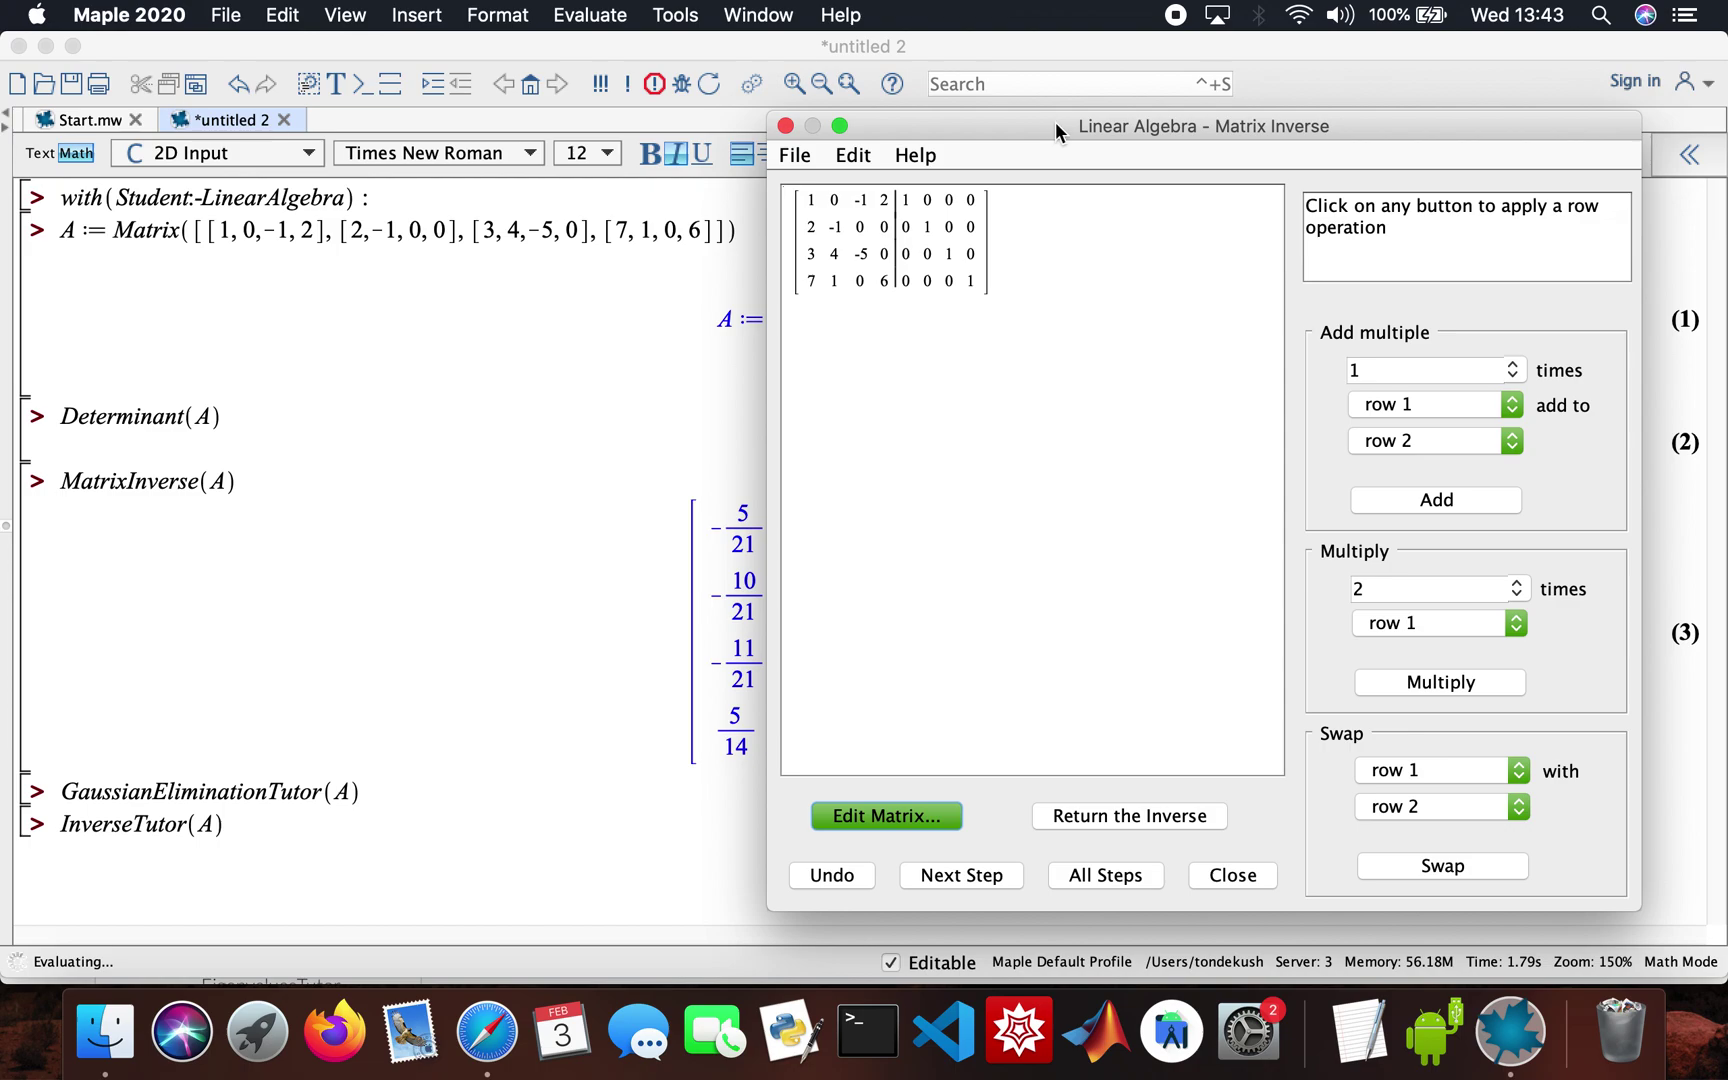
drag(1056, 122, 903, 130)
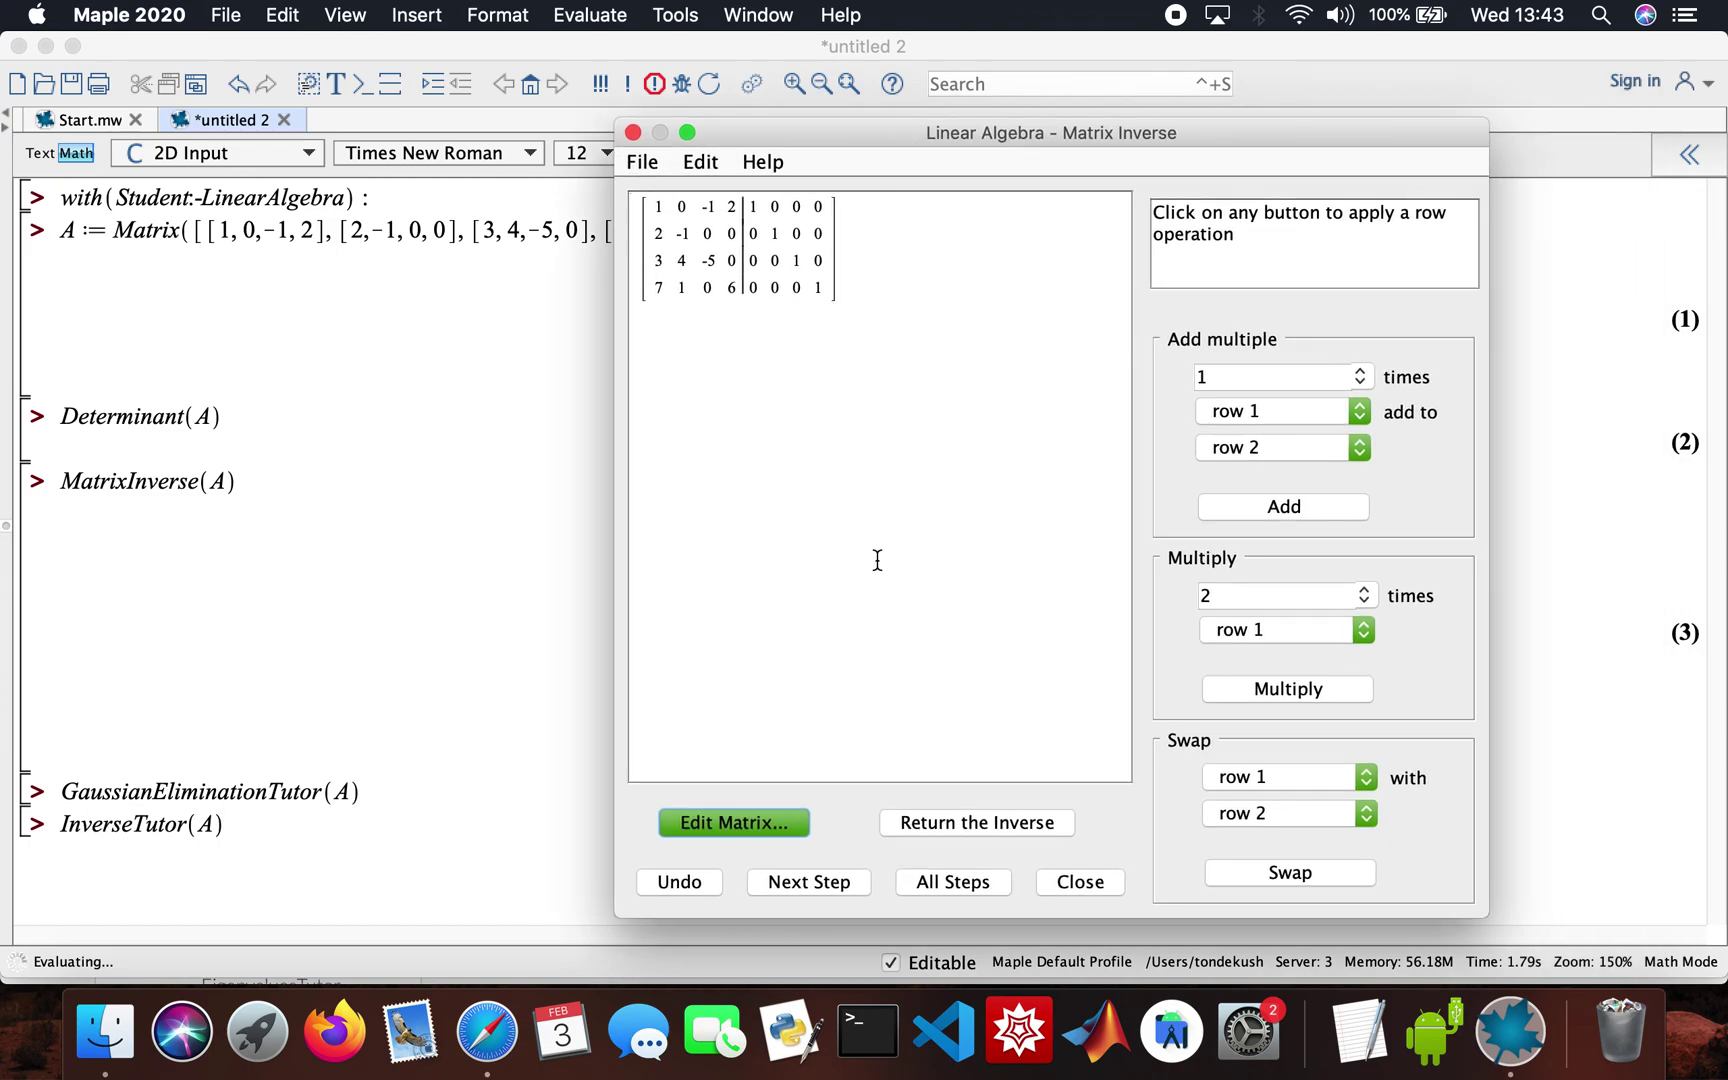
Apply the first row operations on [A|I], clearing column 1 below the leading 1.
click(800, 882)
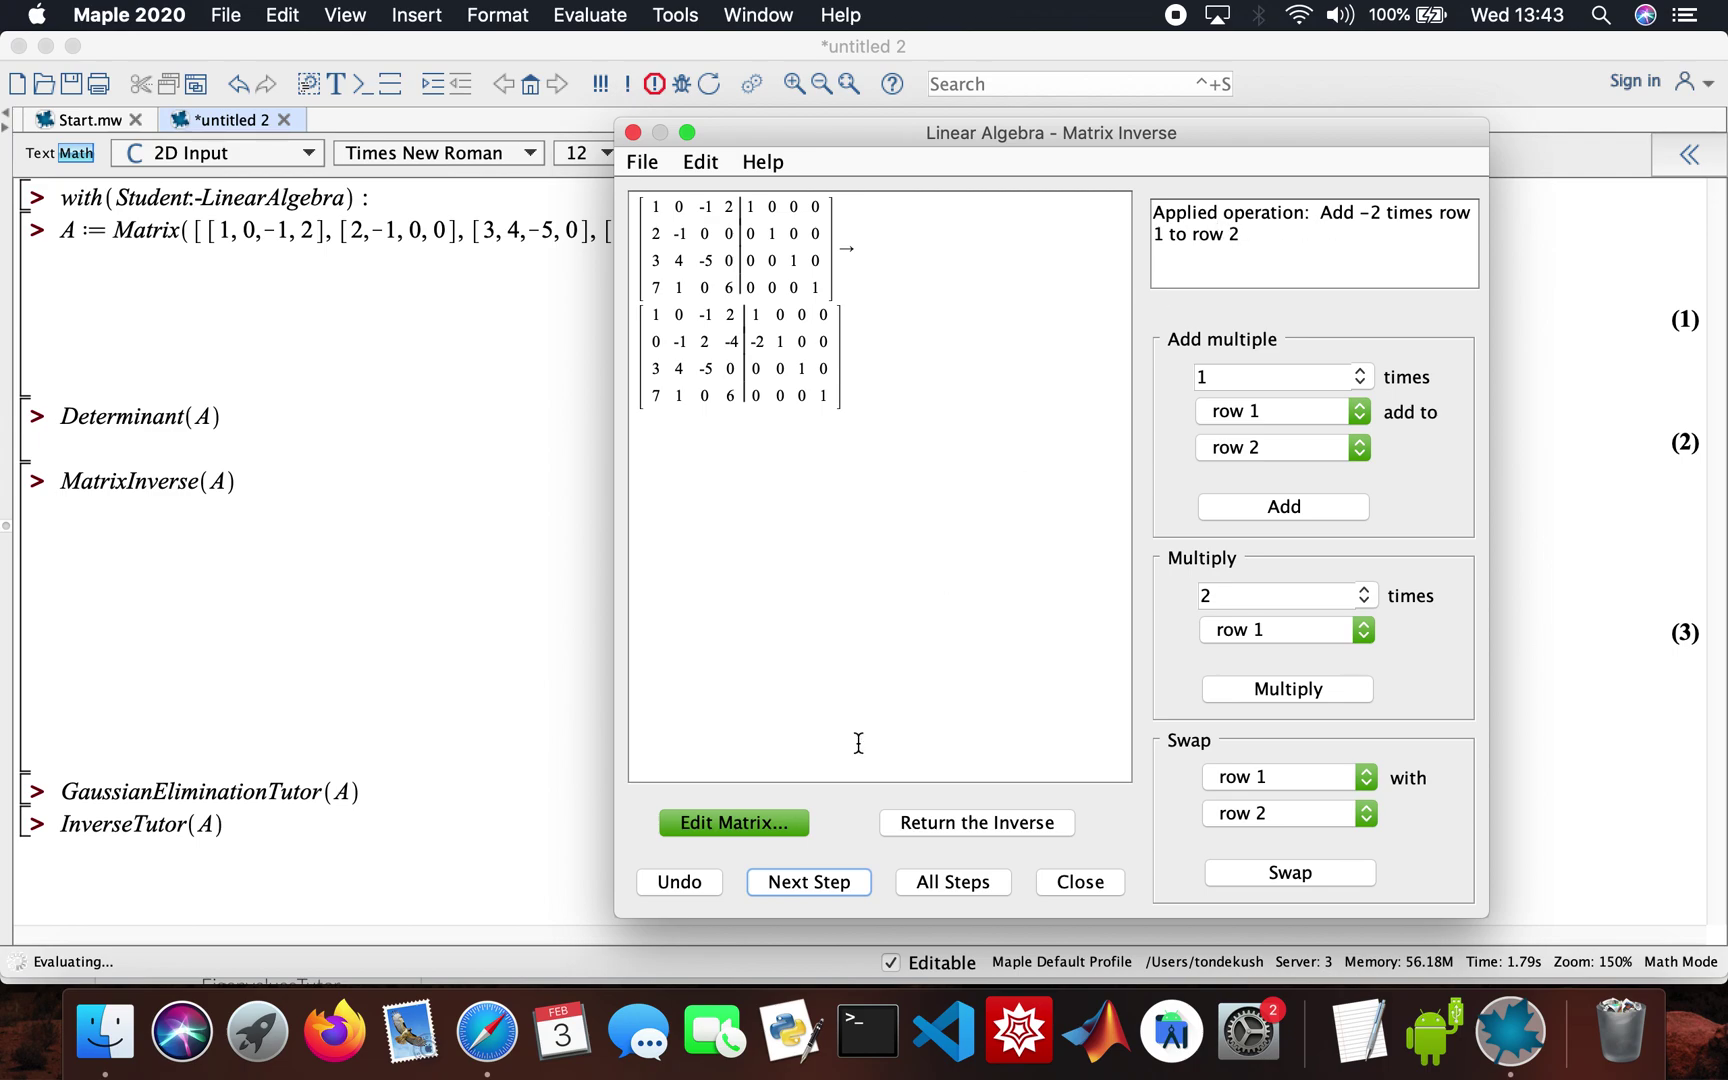
click(812, 882)
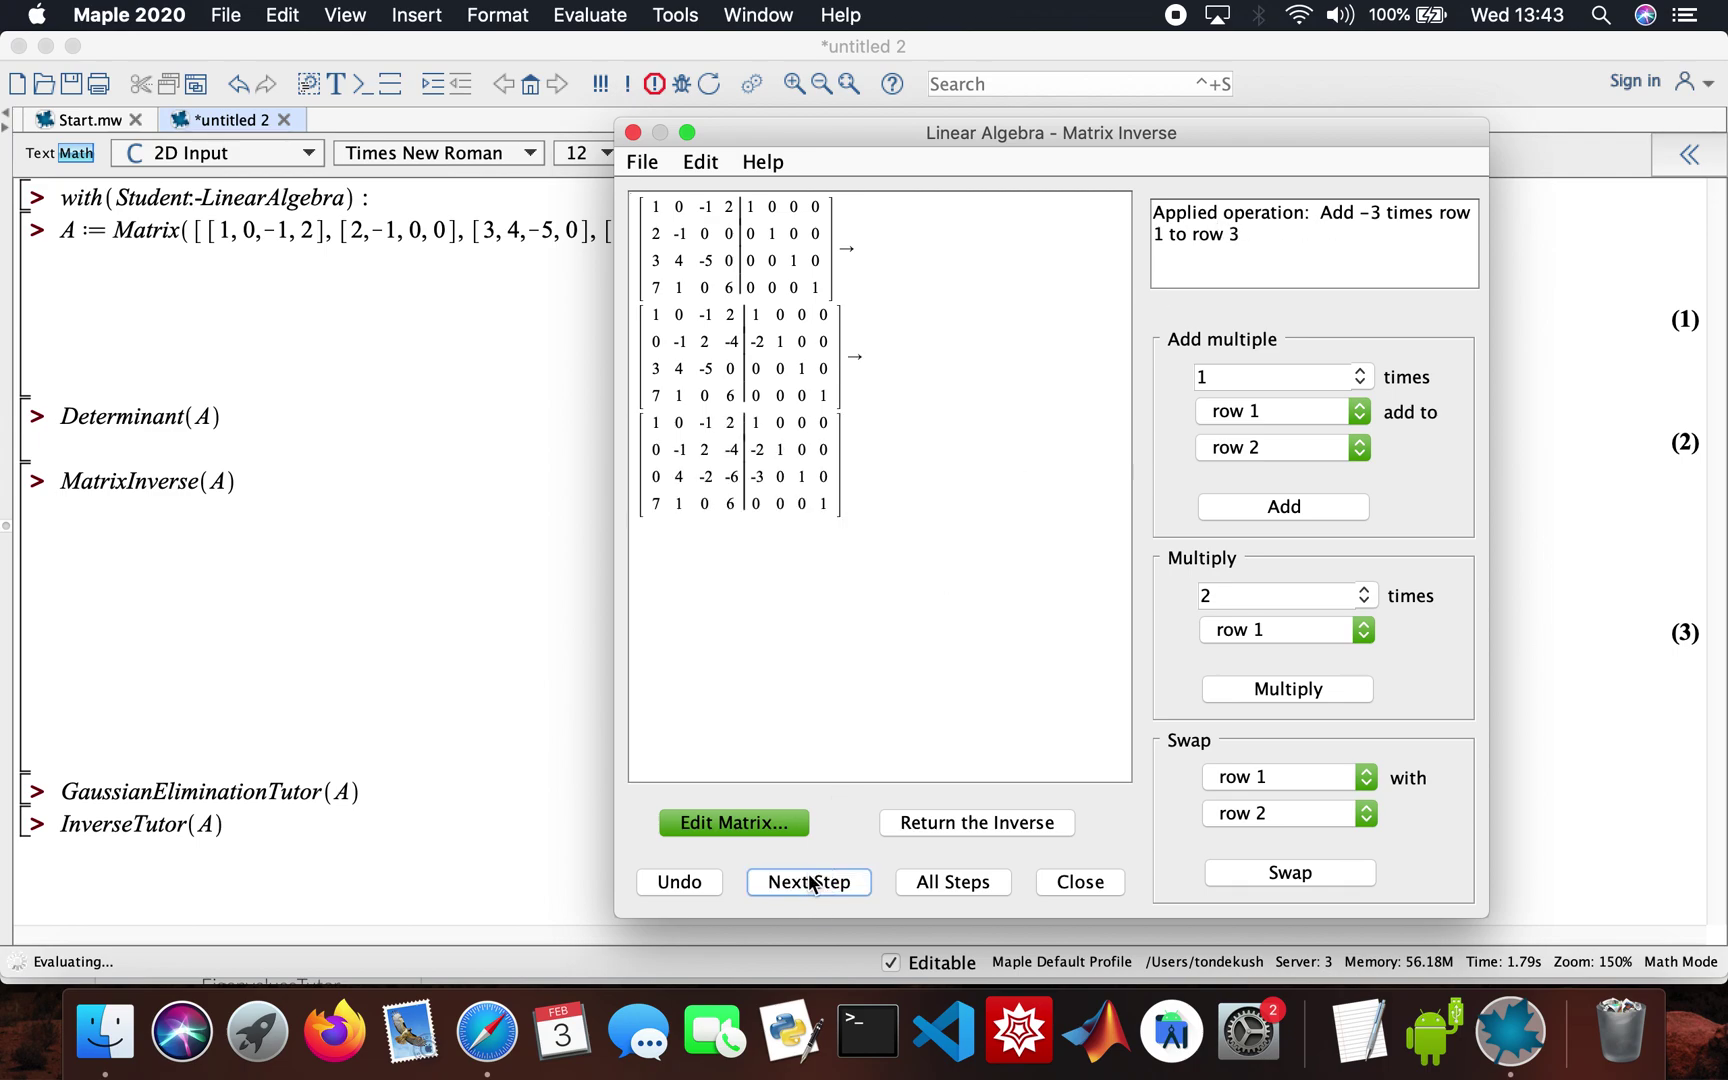
click(812, 882)
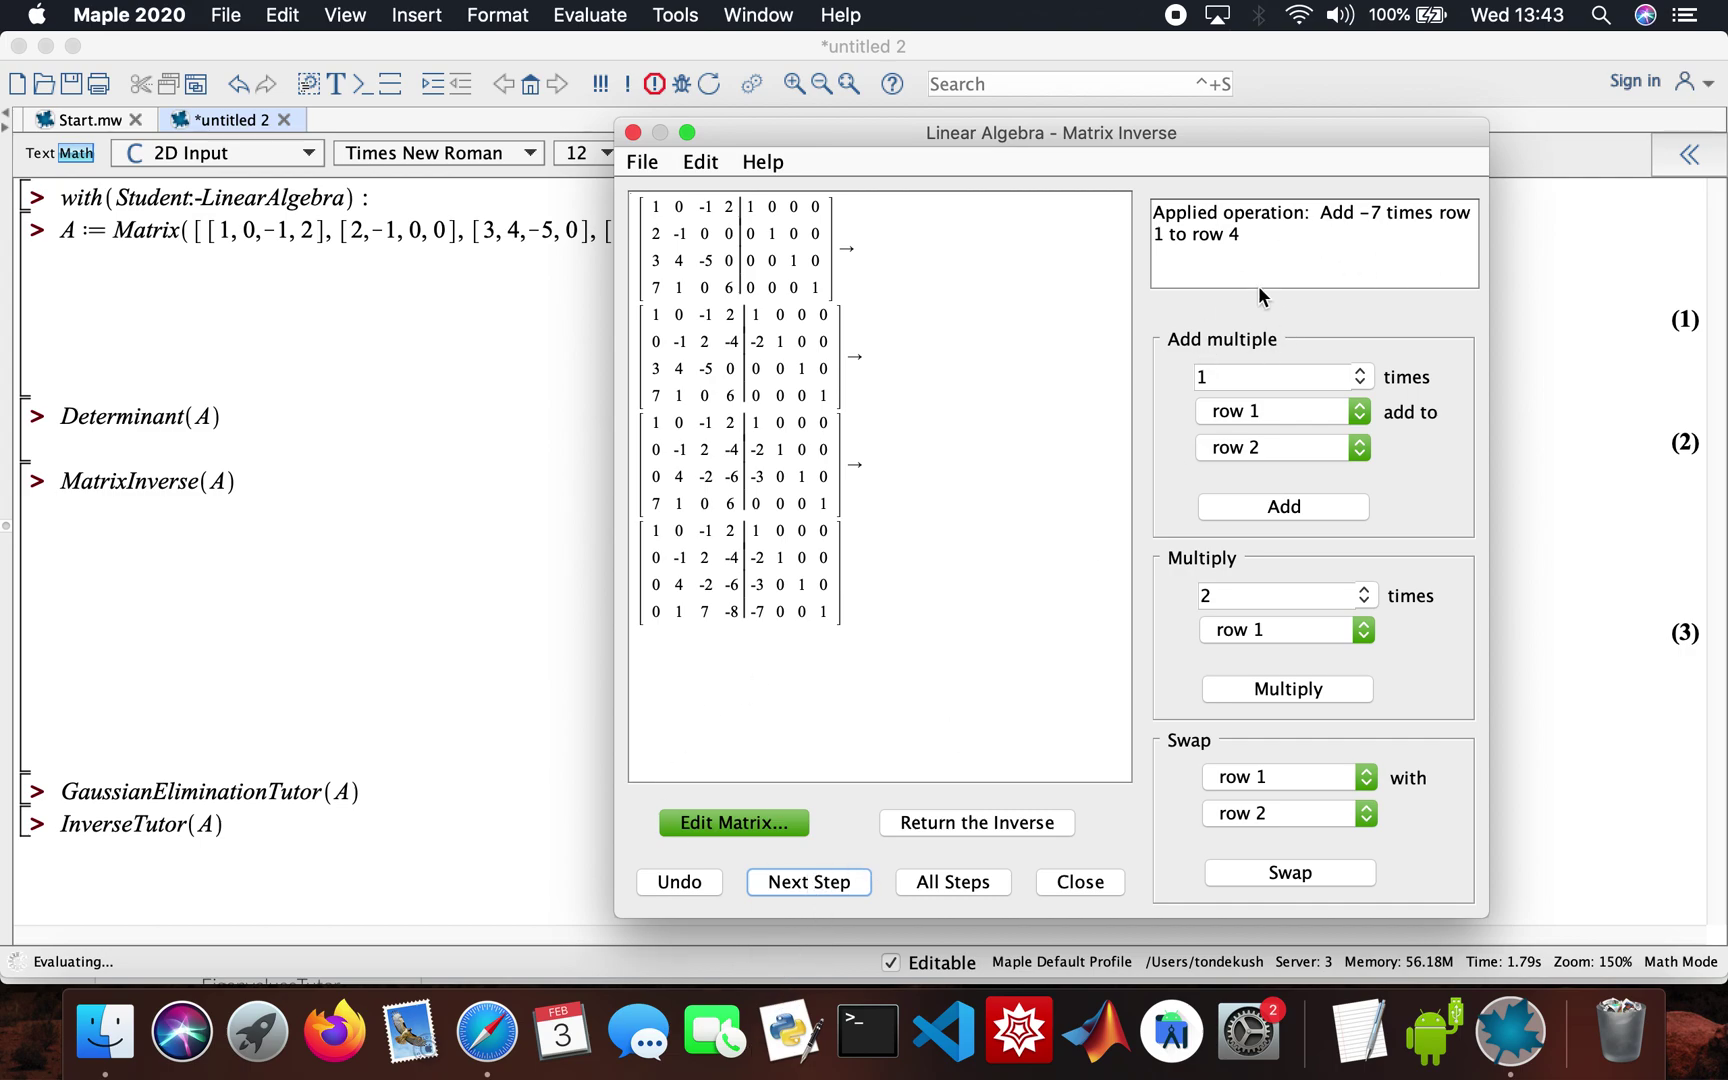
click(818, 887)
Run the remaining steps to [I|A⁻¹], compare it with output (3), and close the tutor.
click(818, 887)
click(818, 887)
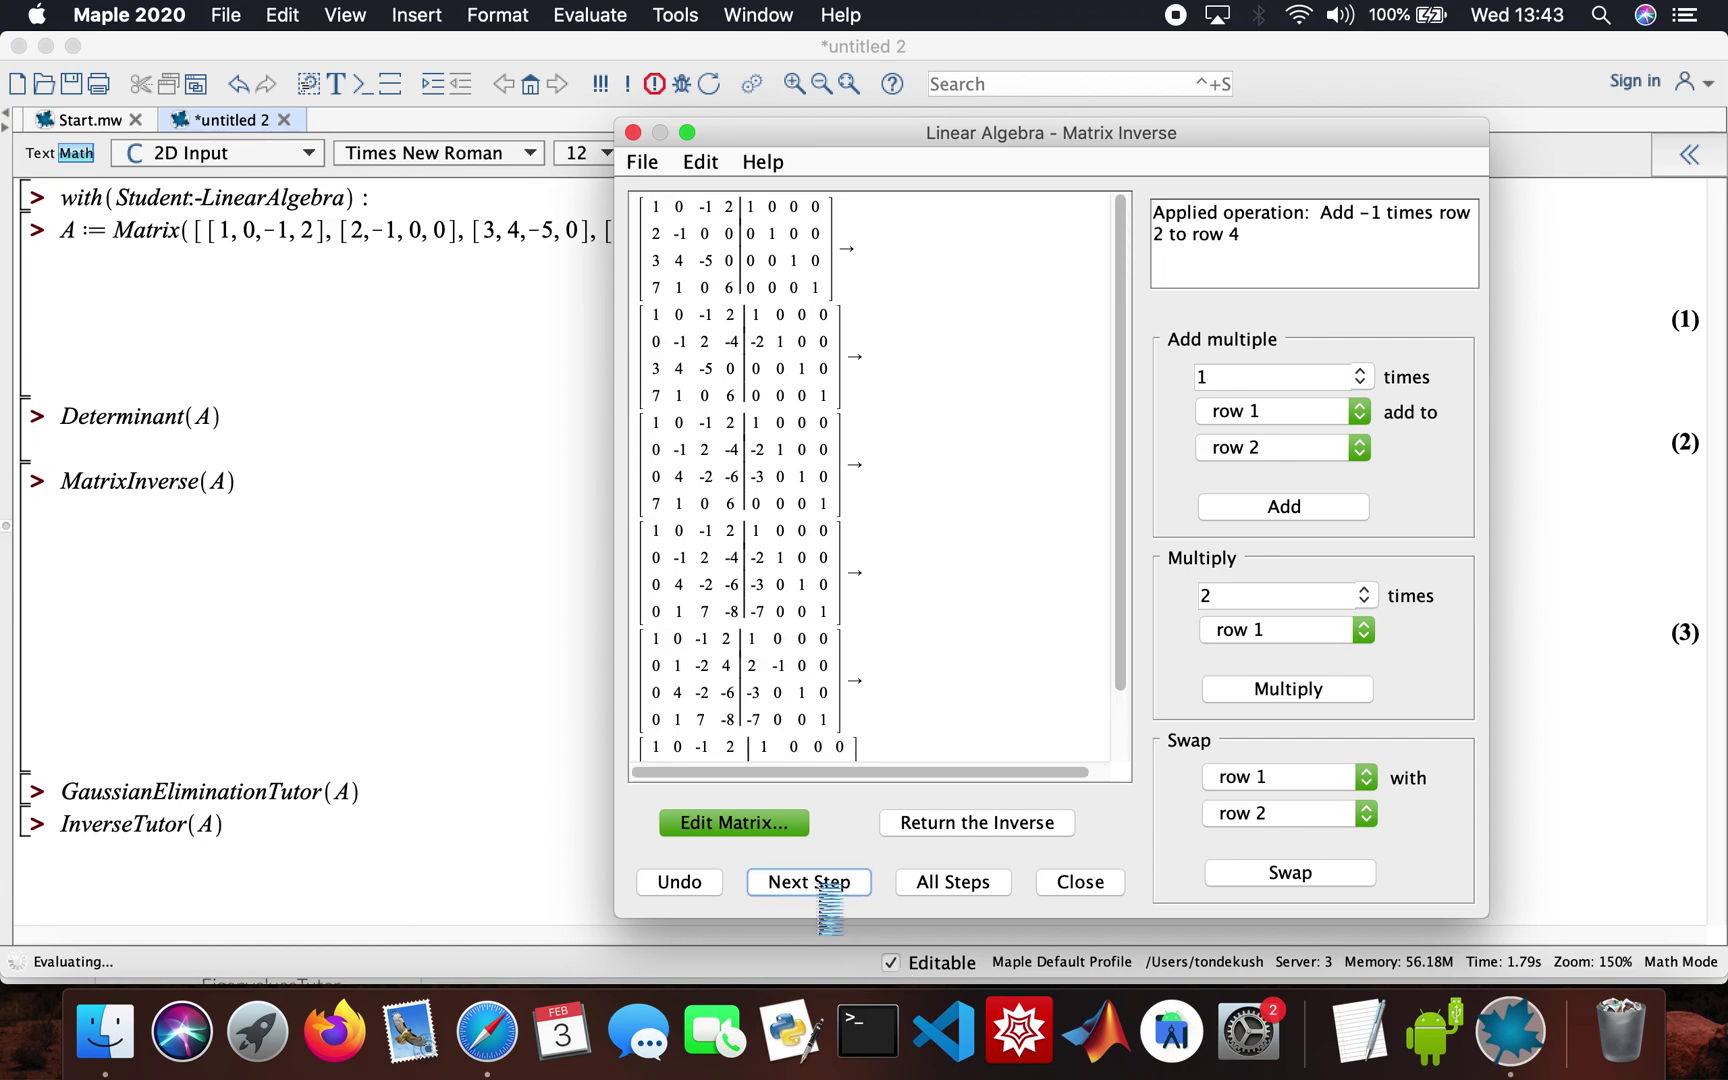
click(945, 877)
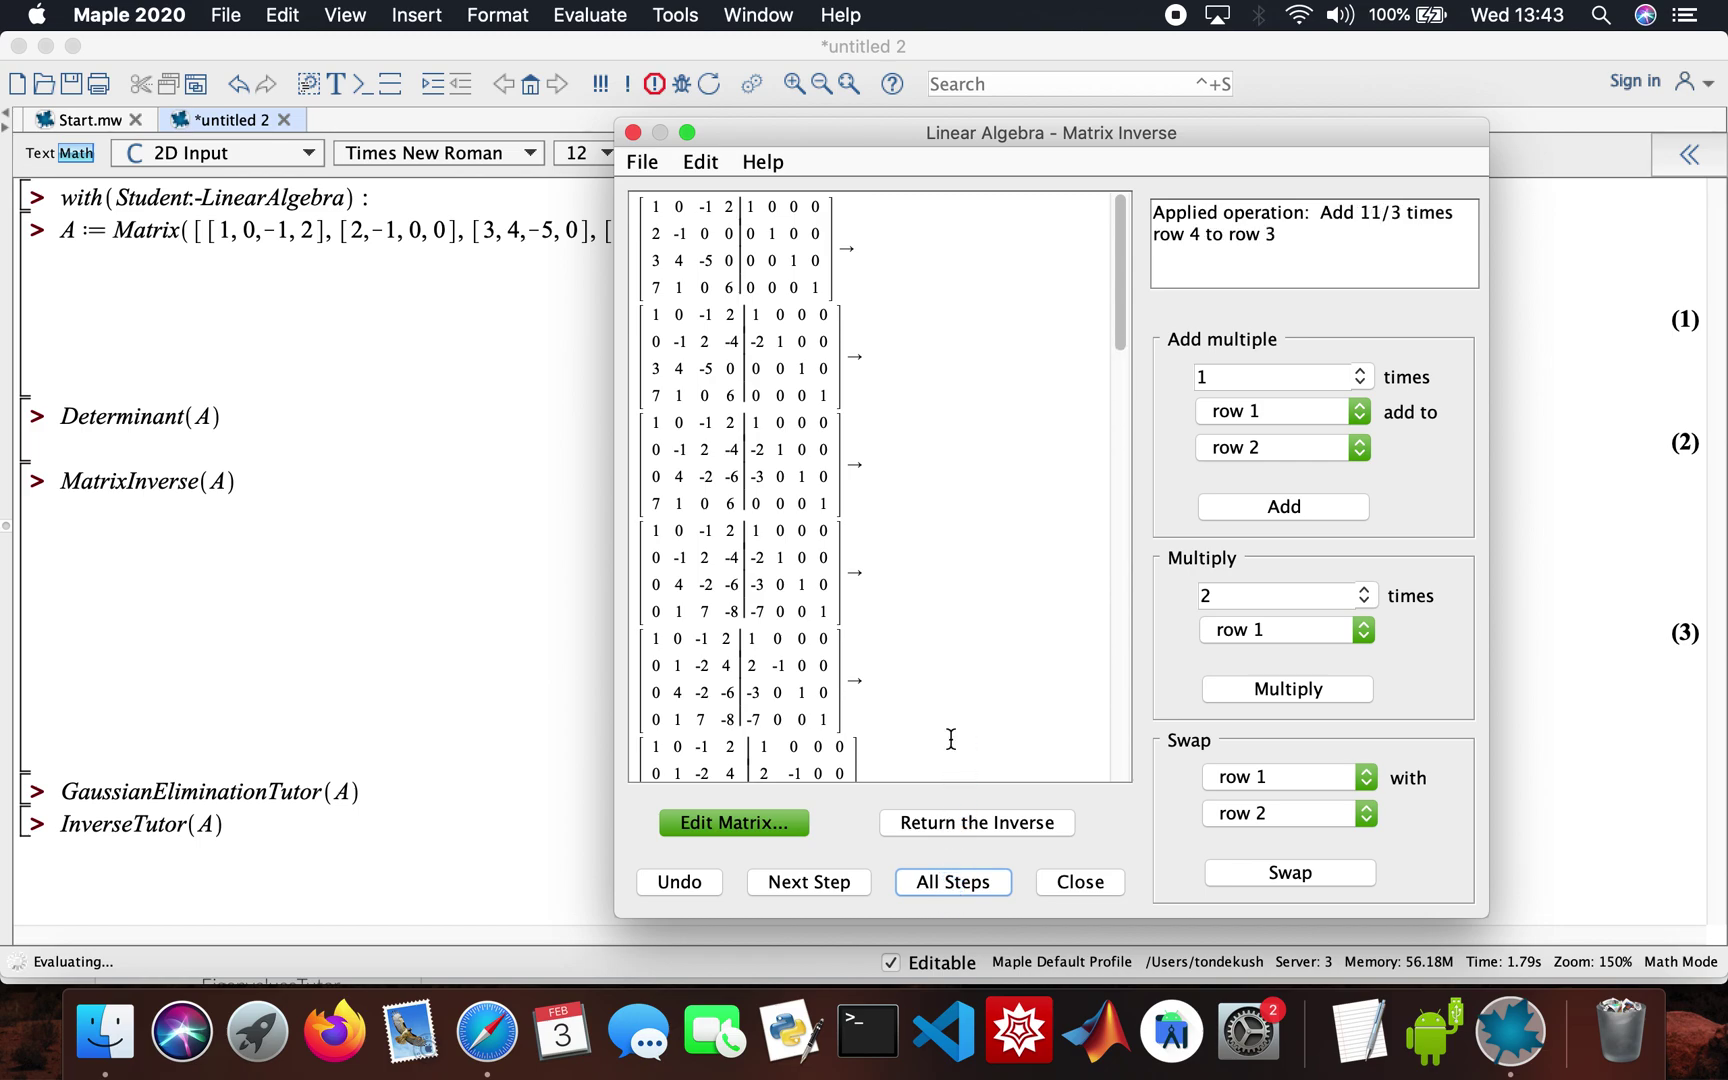
scroll(949, 737, down, 15)
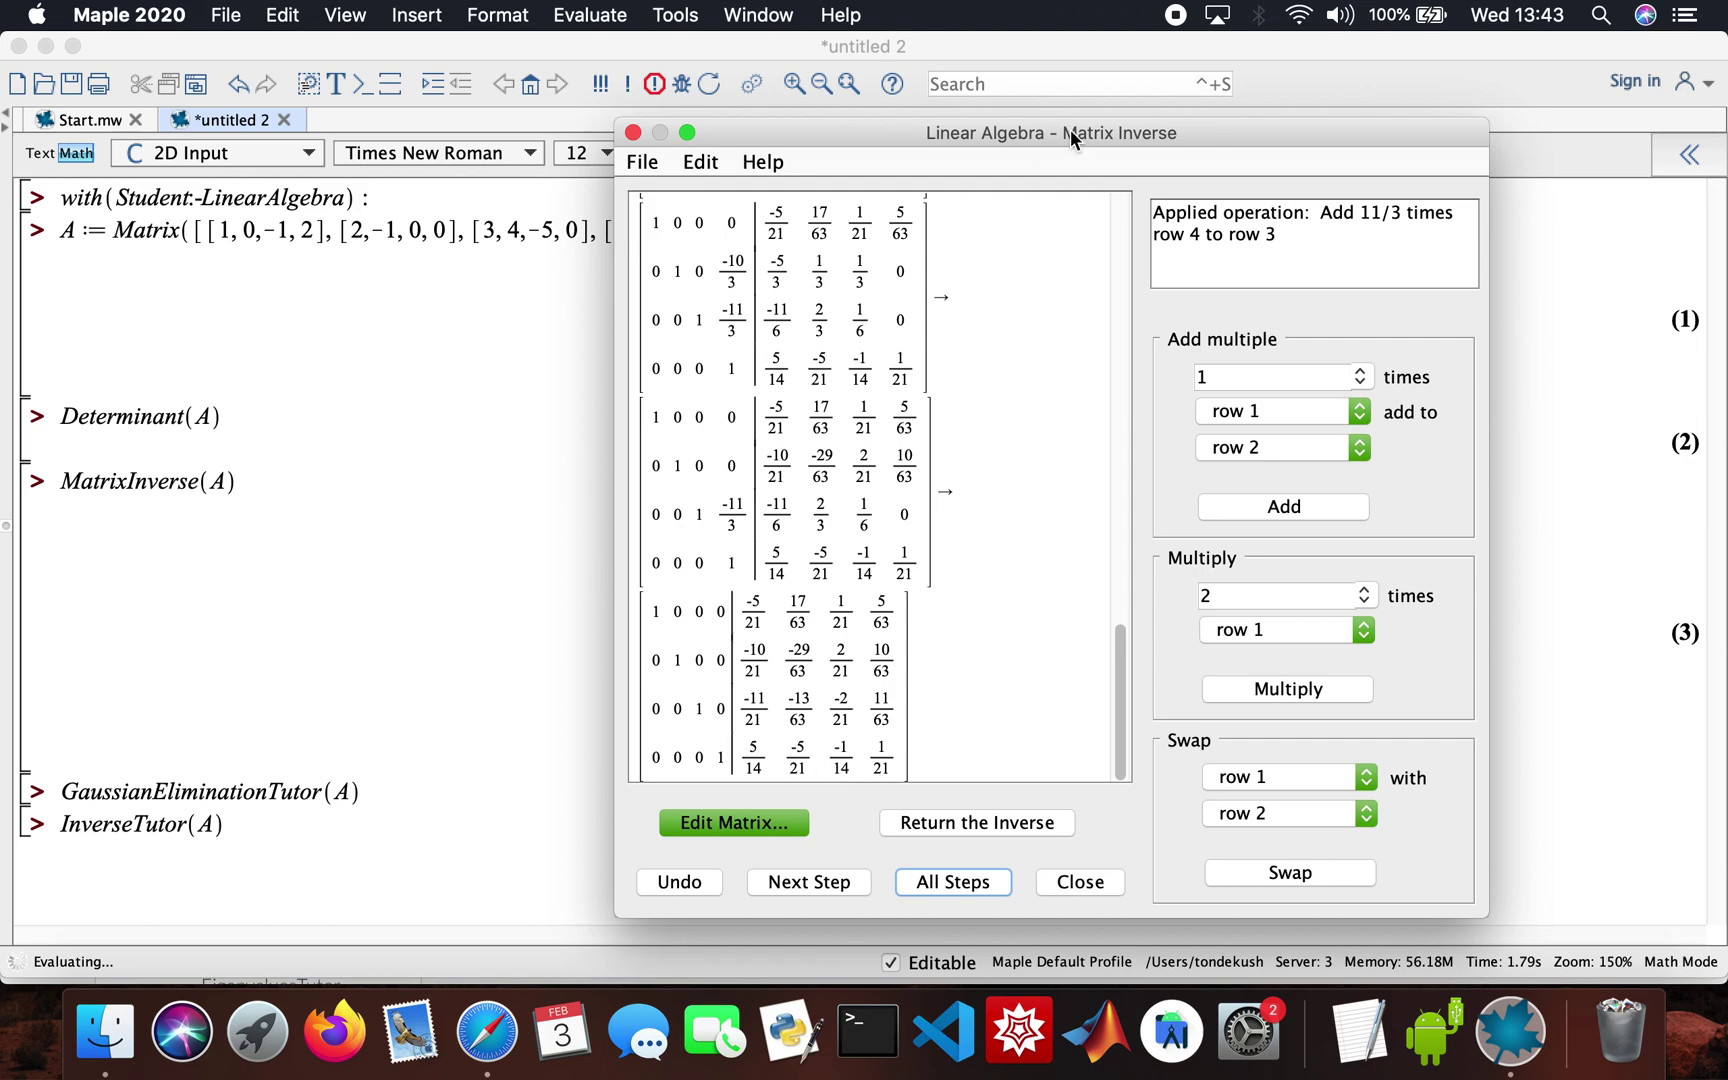
drag(1071, 133, 1465, 112)
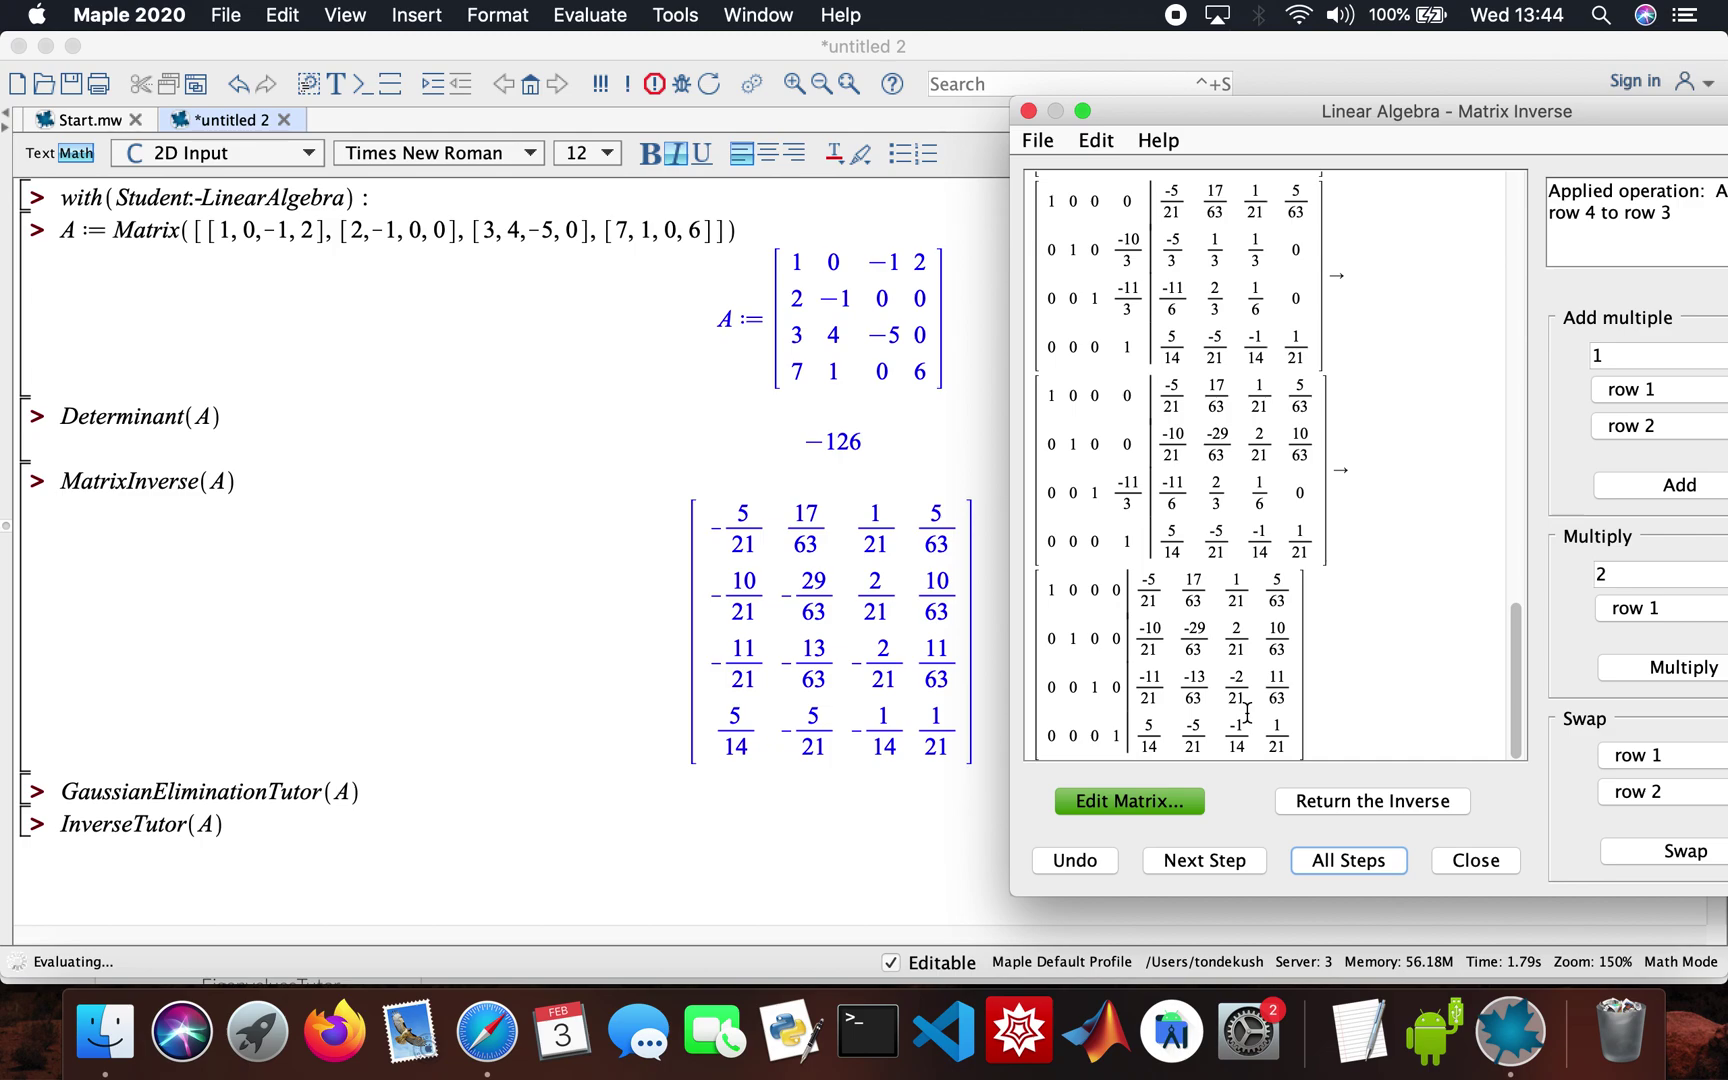
click(1028, 110)
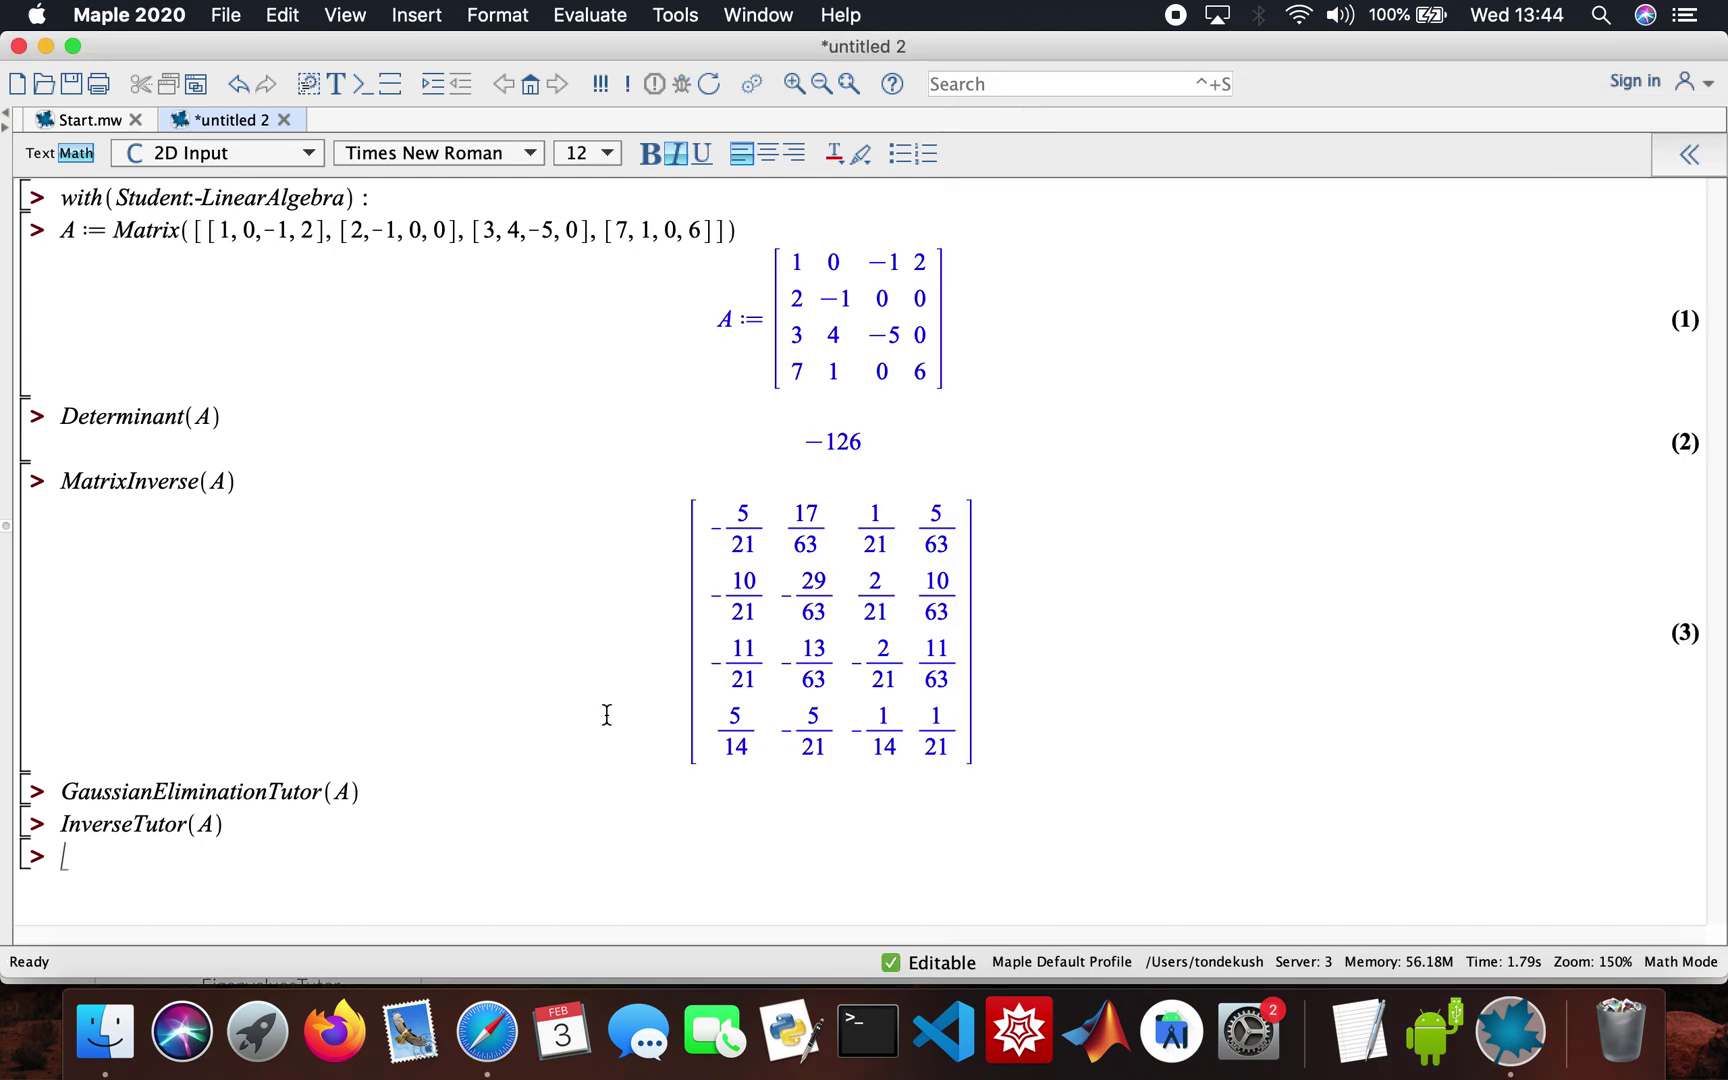
Type the comment '#Hopefully that was helpful, have a great day guys. :-)' at the prompt.
text(#Hopefully that w)
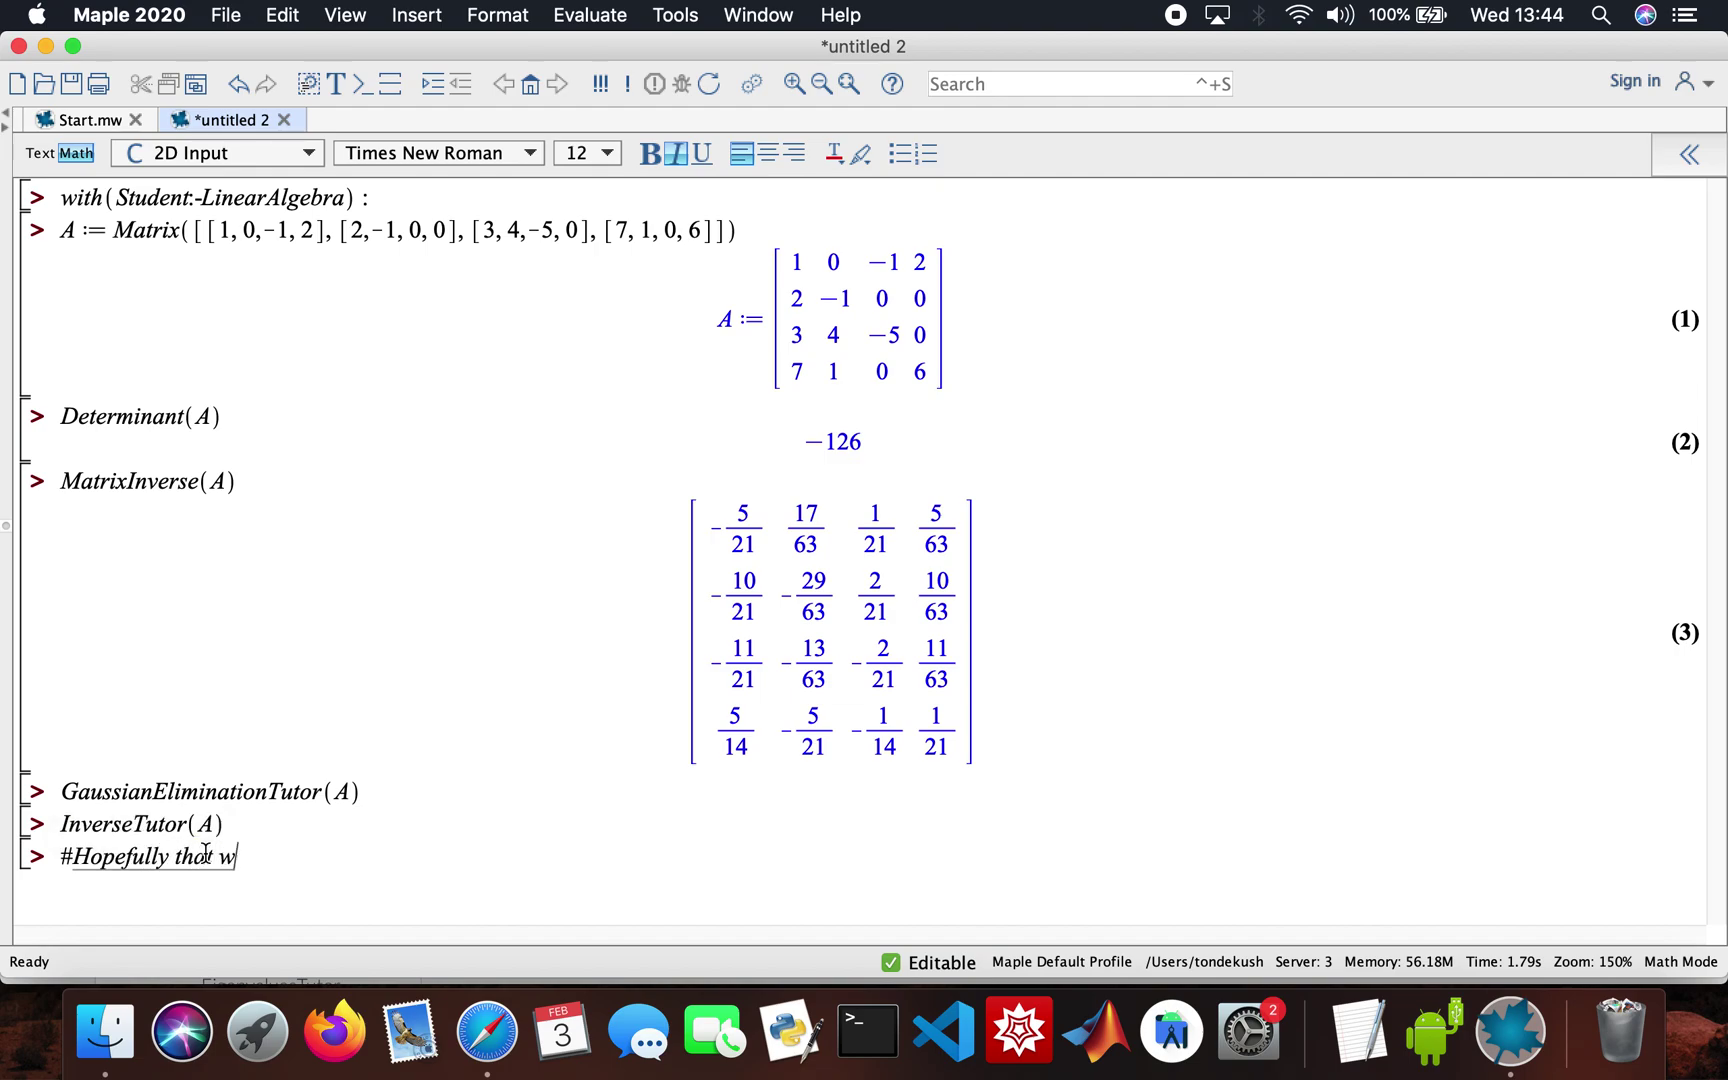
text(as helpful, )
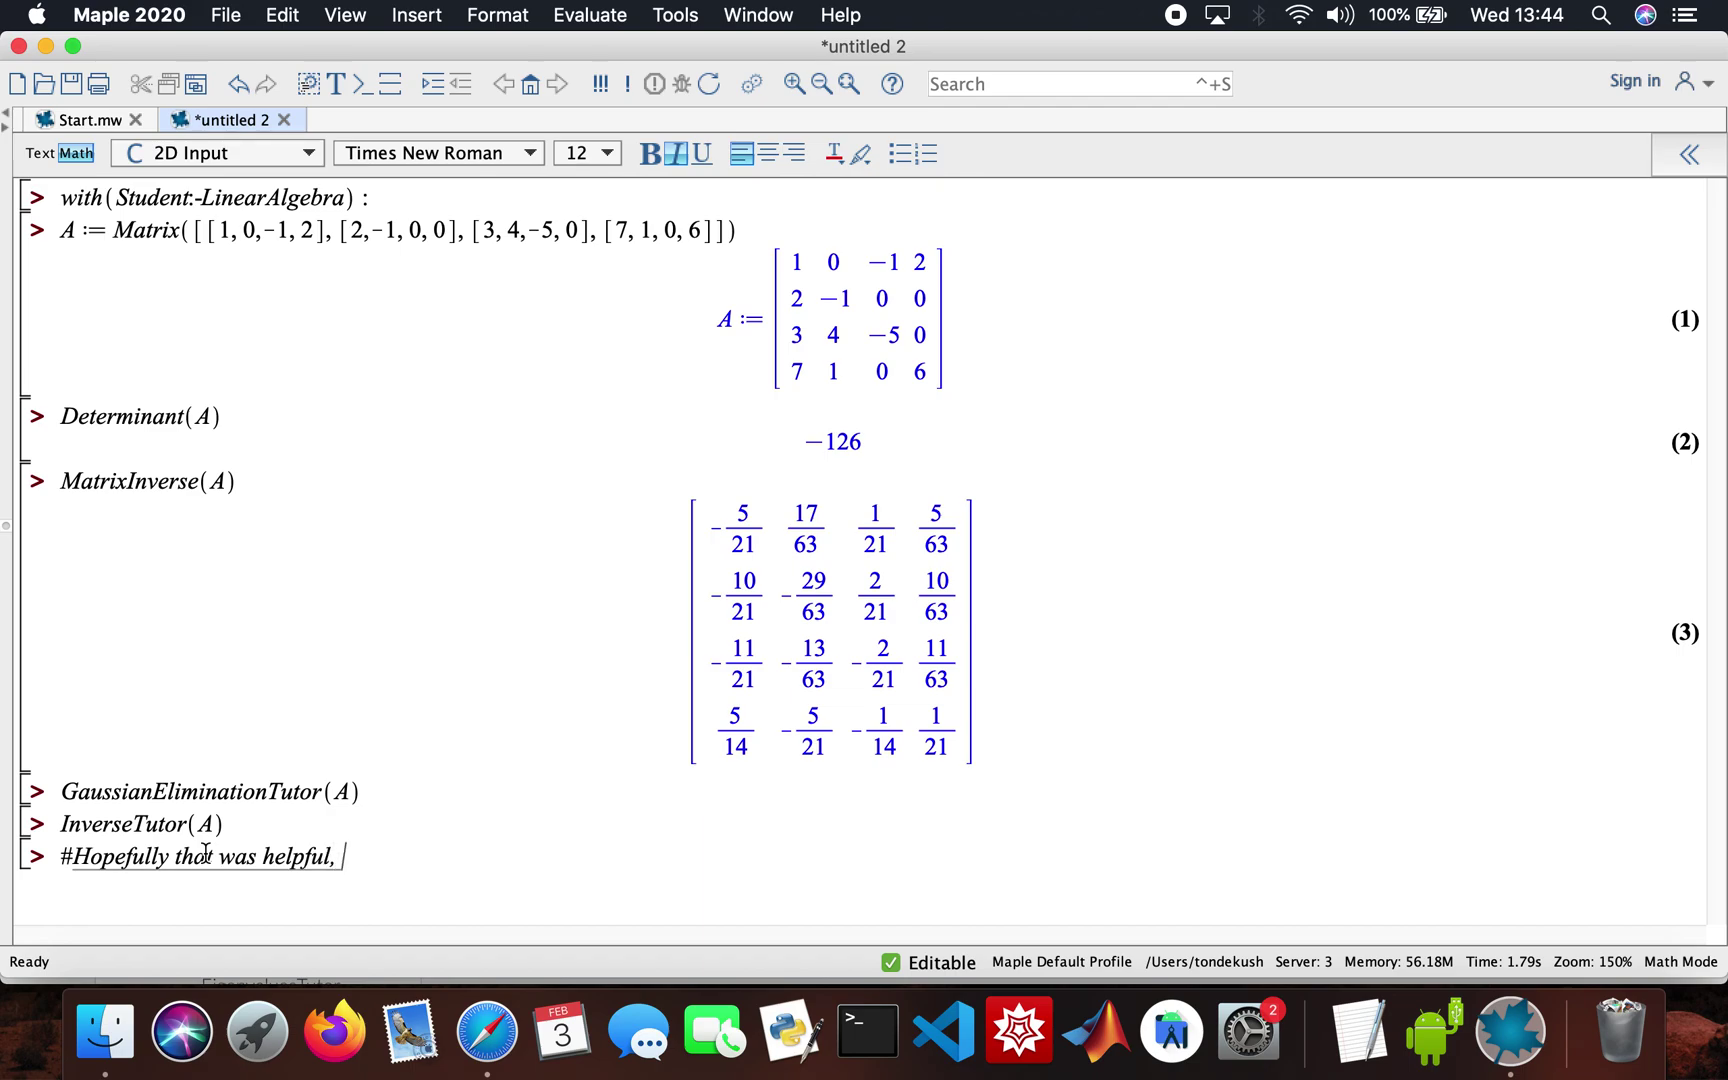
text(have a great day)
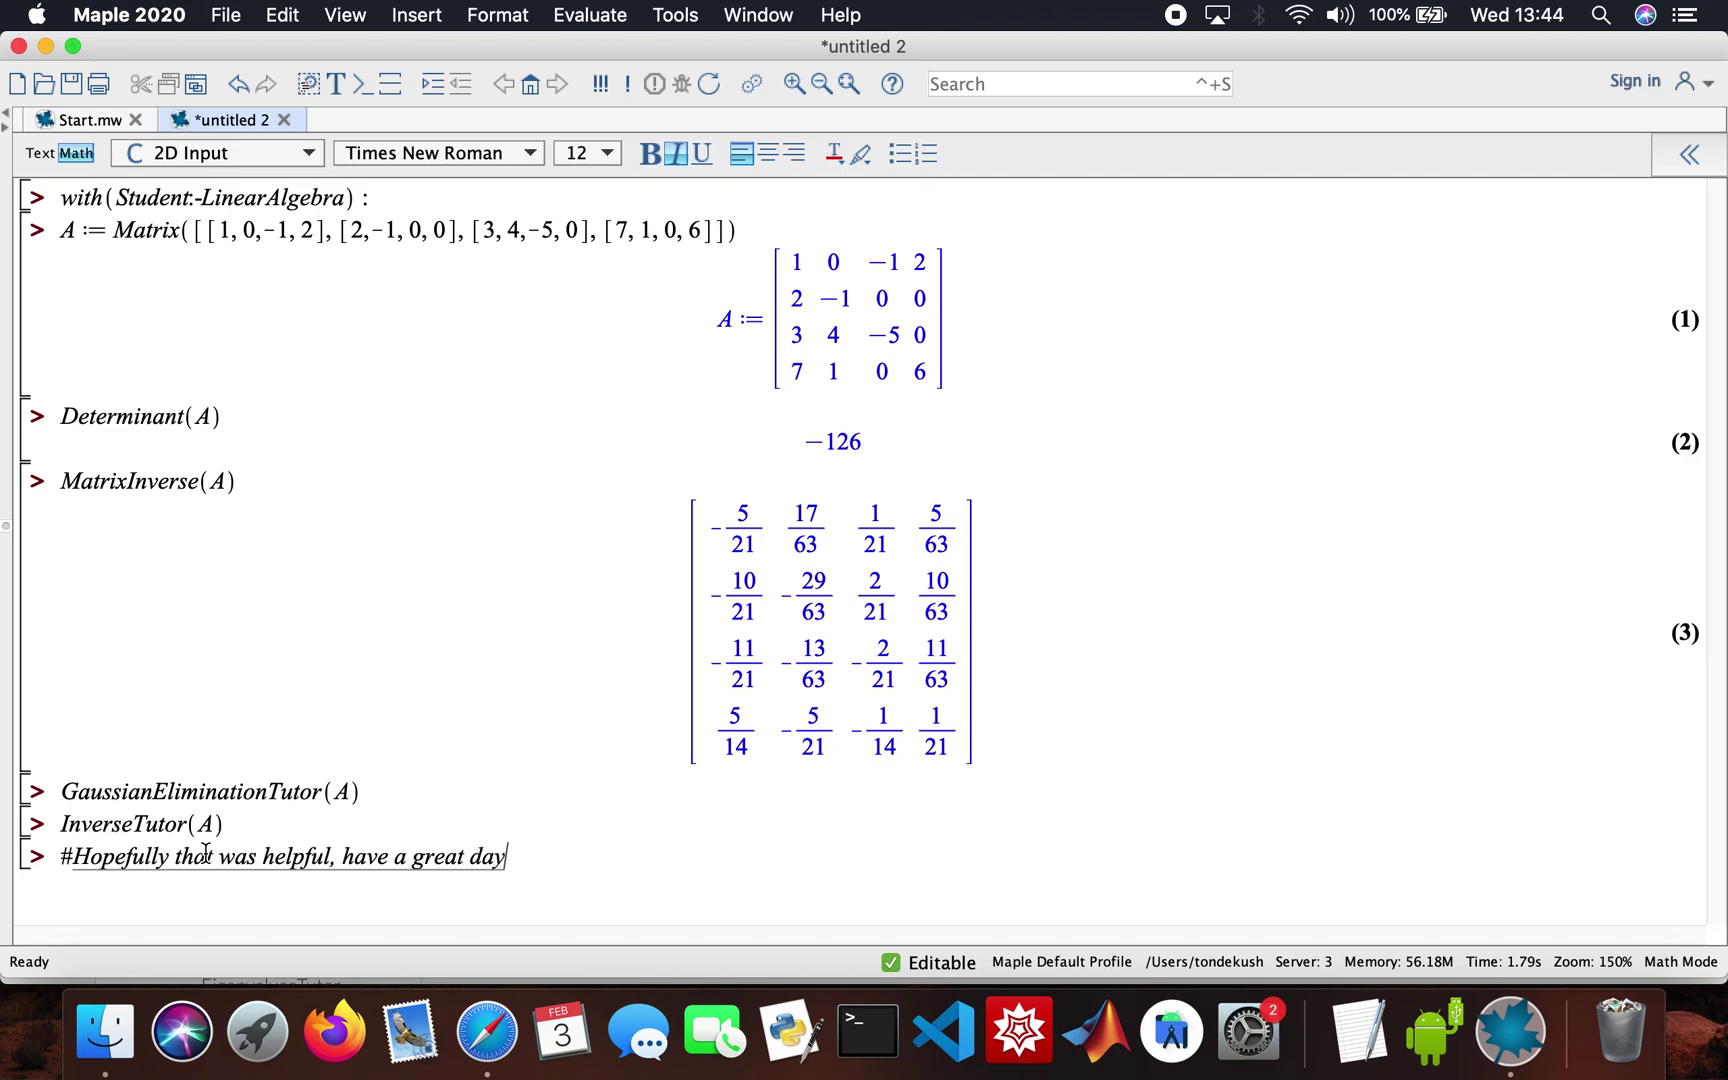
text( guys. :-))
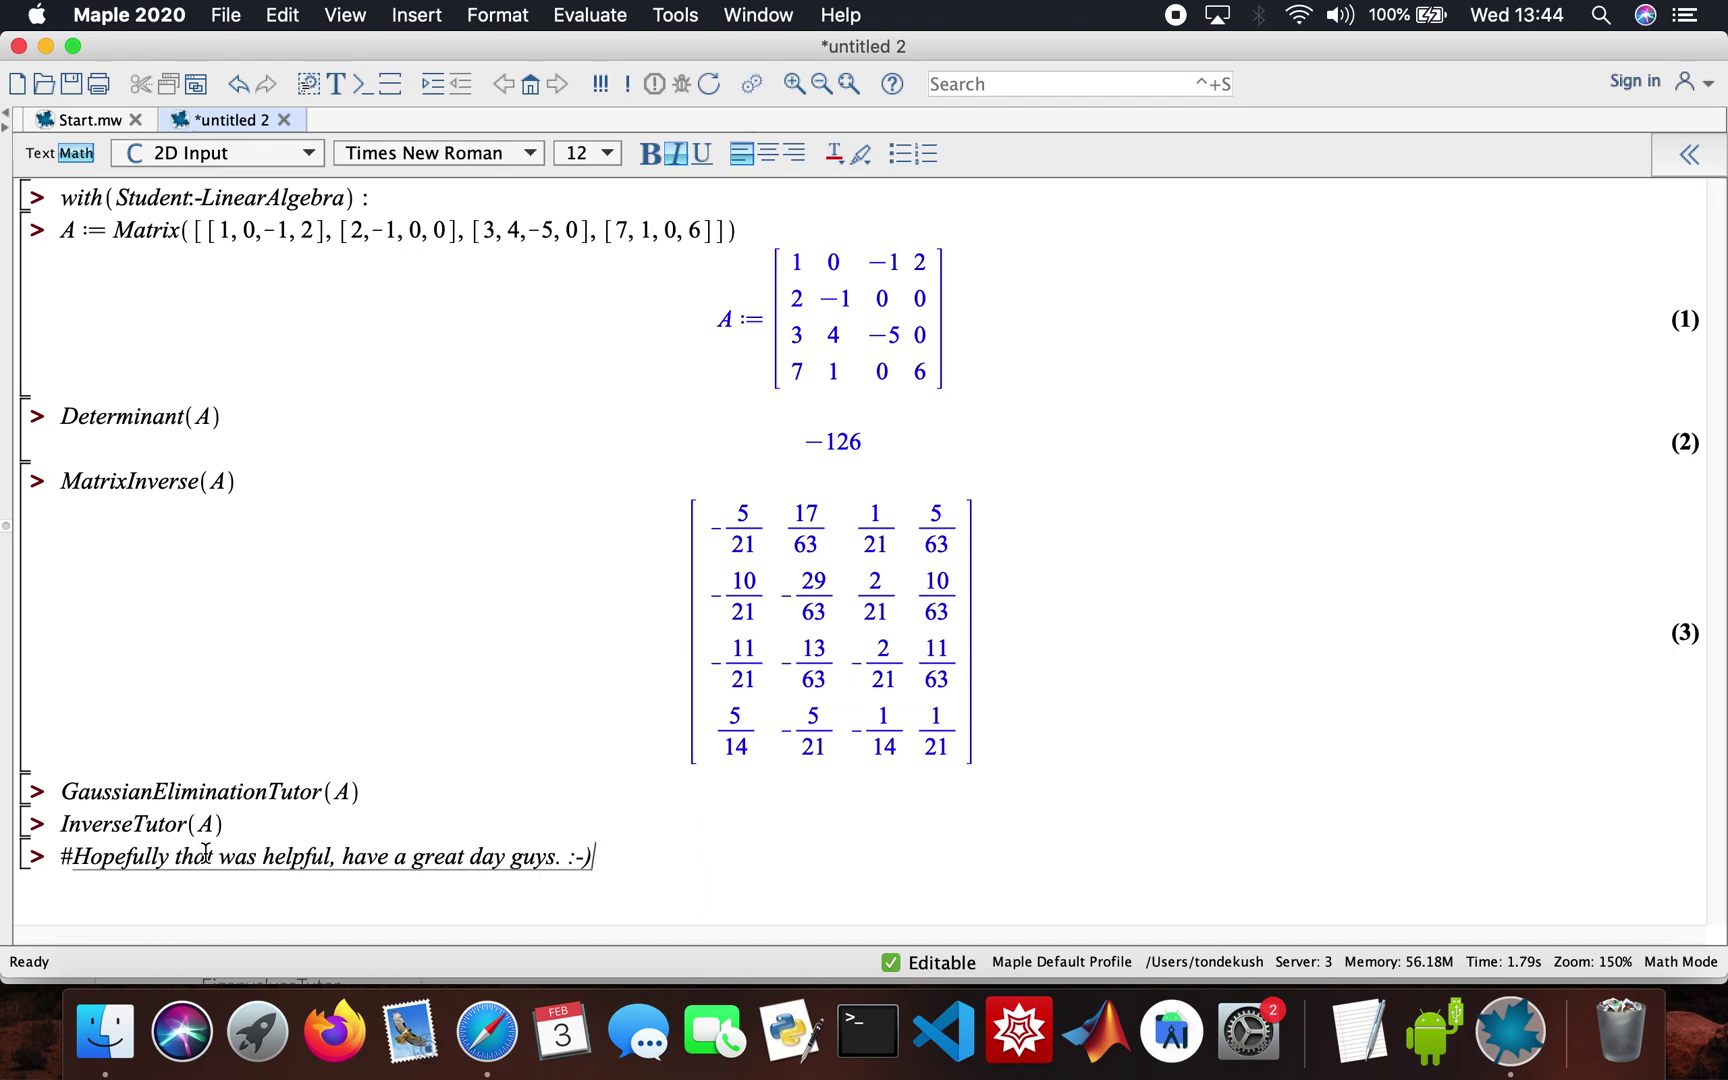